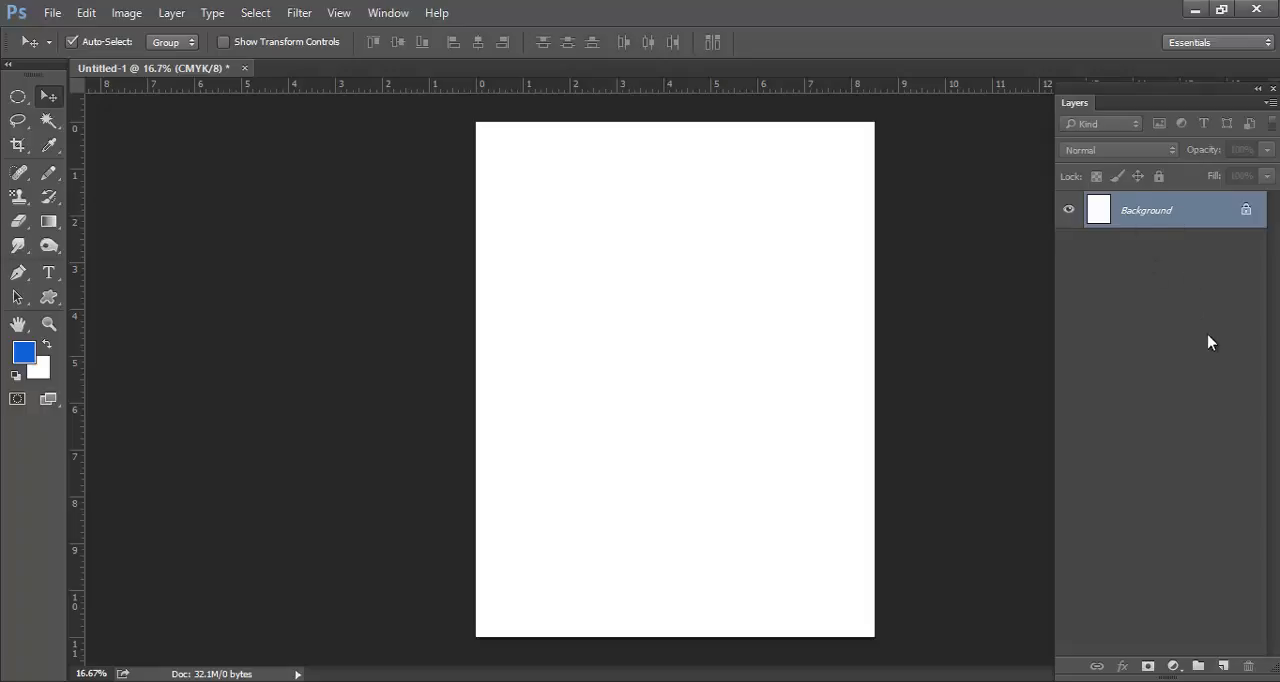
Reposition the floating Layers panel beside the canvas, hiding and showing it again once
{"action": "mouse_move", "coordinate": [1165, 95]}
{"action": "left_mouse_down"}
{"action": "mouse_move", "coordinate": [1086, 91]}
{"action": "mouse_move", "coordinate": [1140, 80]}
{"action": "mouse_move", "coordinate": [1194, 94]}
{"action": "mouse_move", "coordinate": [1150, 79]}
{"action": "left_mouse_up"}
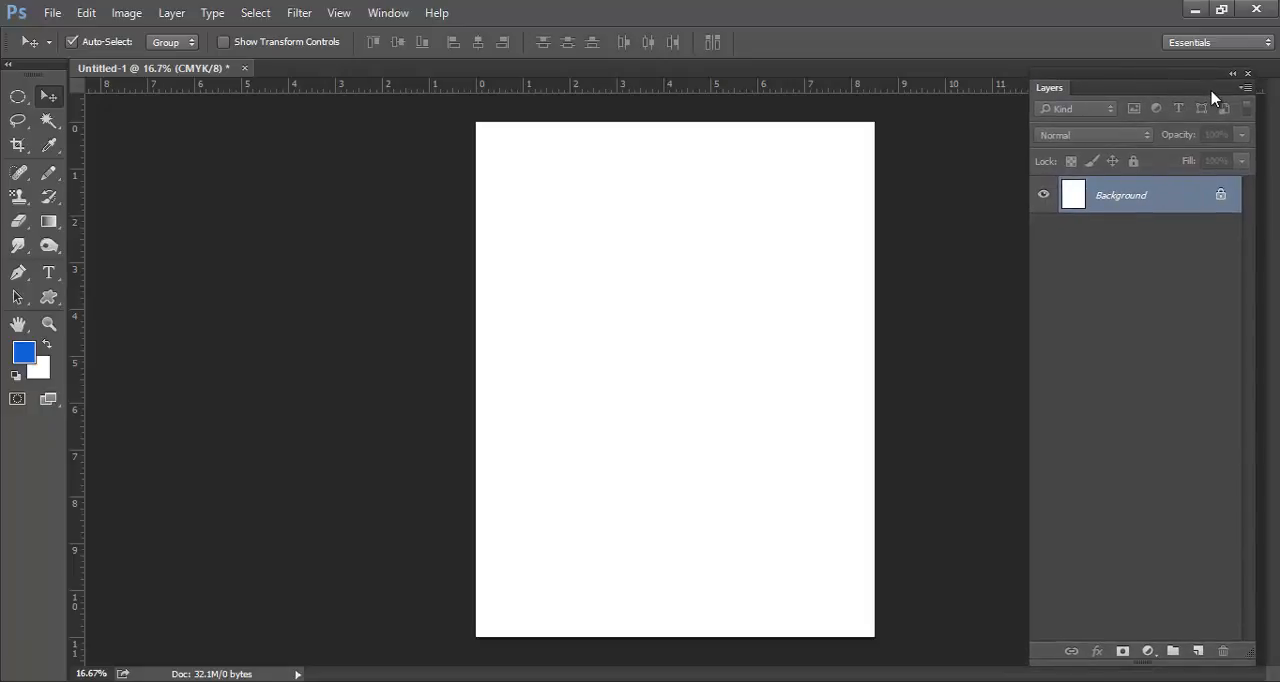
{"action": "left_click_drag", "start_coordinate": [1158, 87], "coordinate": [1160, 113]}
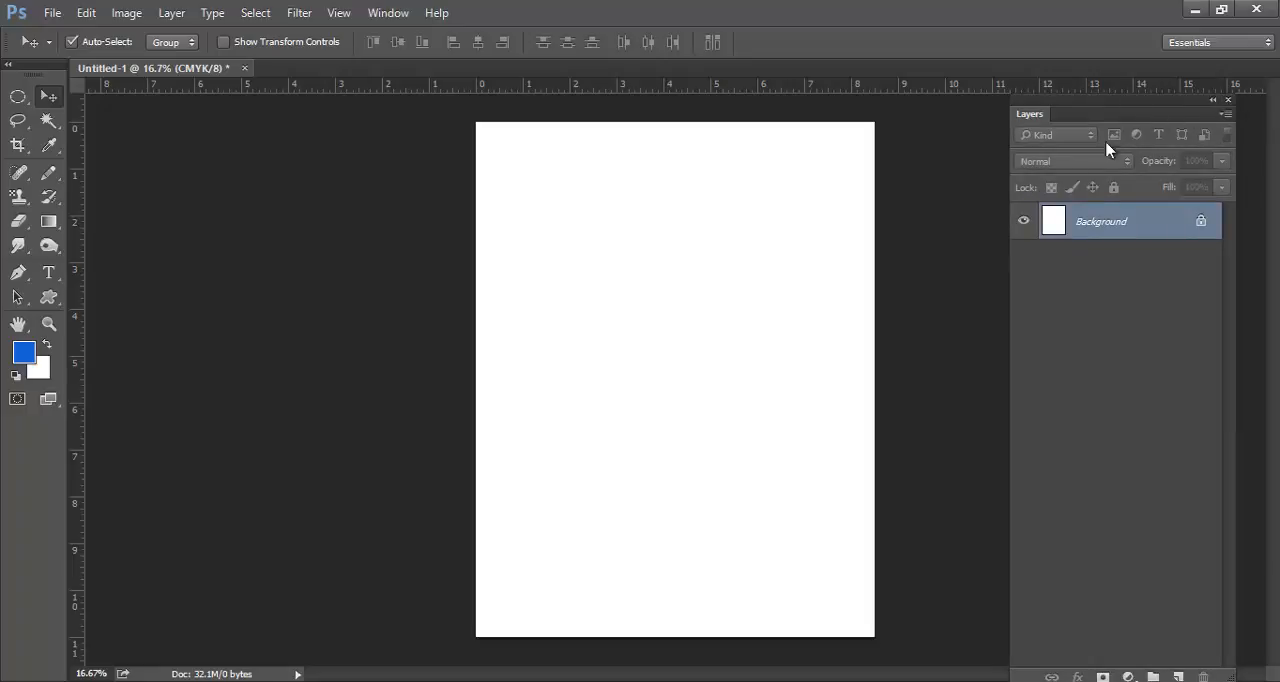
{"action": "key", "text": "F7"}
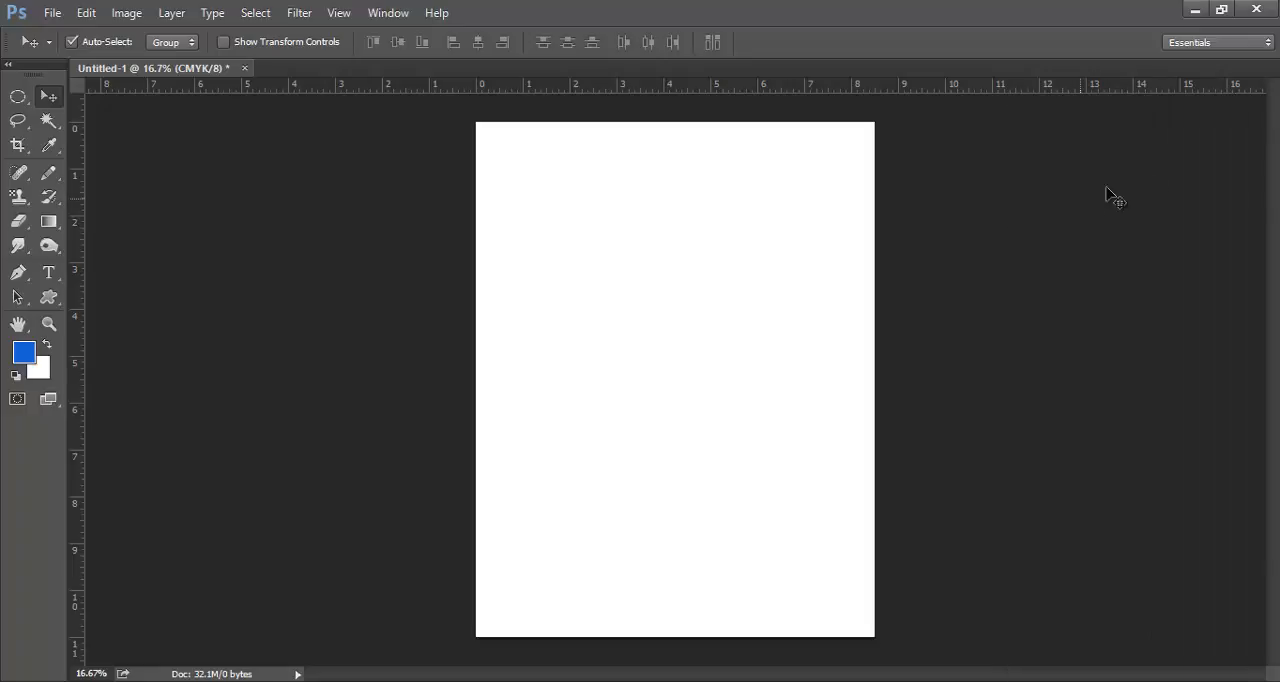
{"action": "key", "text": "F7"}
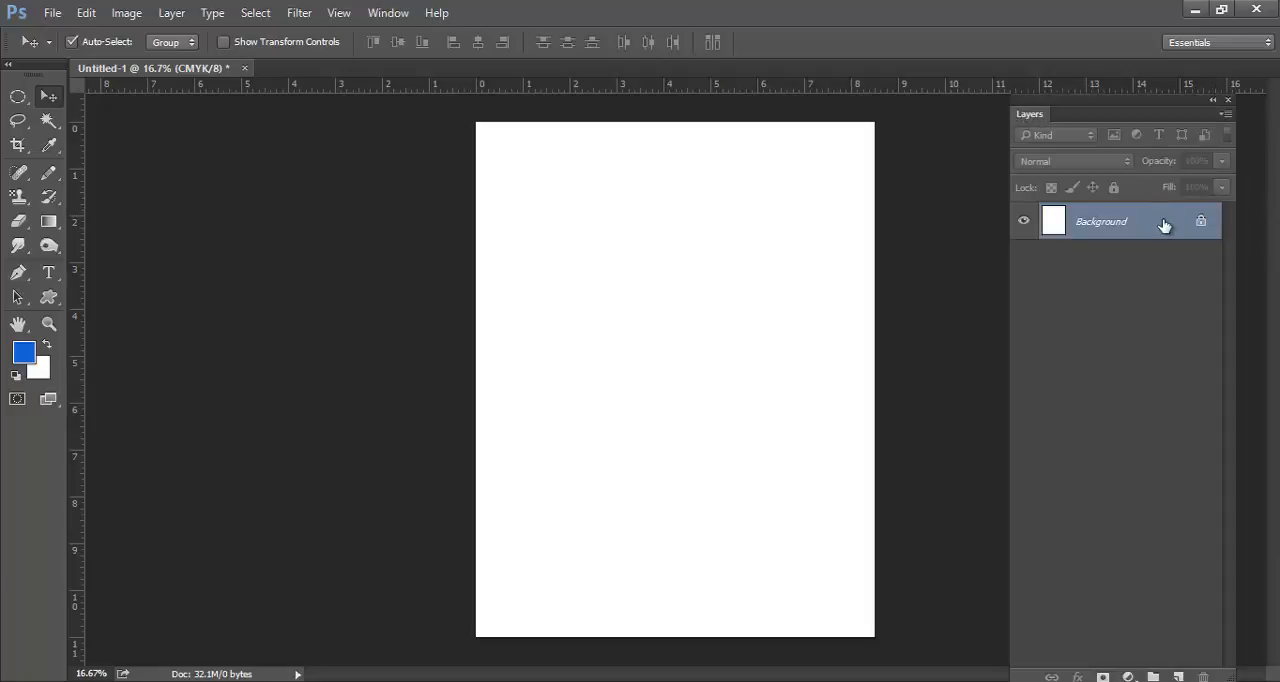
{"action": "left_click_drag", "start_coordinate": [1173, 113], "coordinate": [1173, 100]}
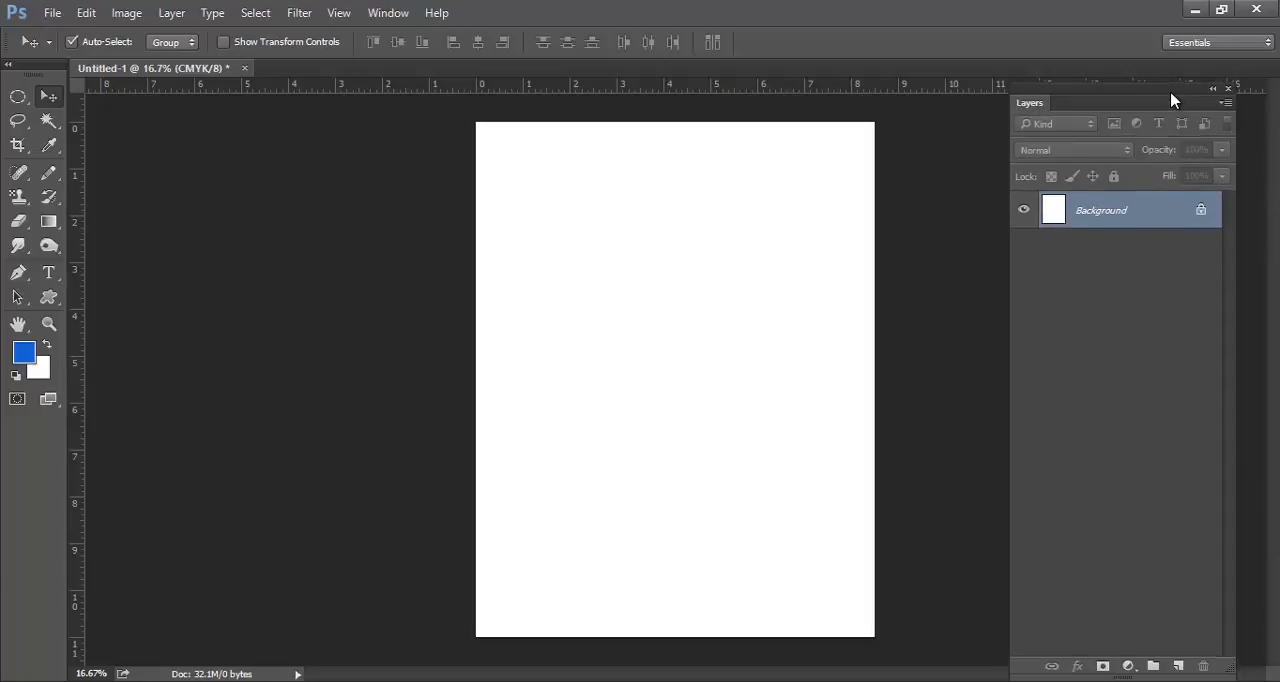
Create a new layer above the Background, keeping the name Layer 1, Normal mode and 100% opacity
{"action": "left_click", "coordinate": [1180, 667], "text": "alt"}
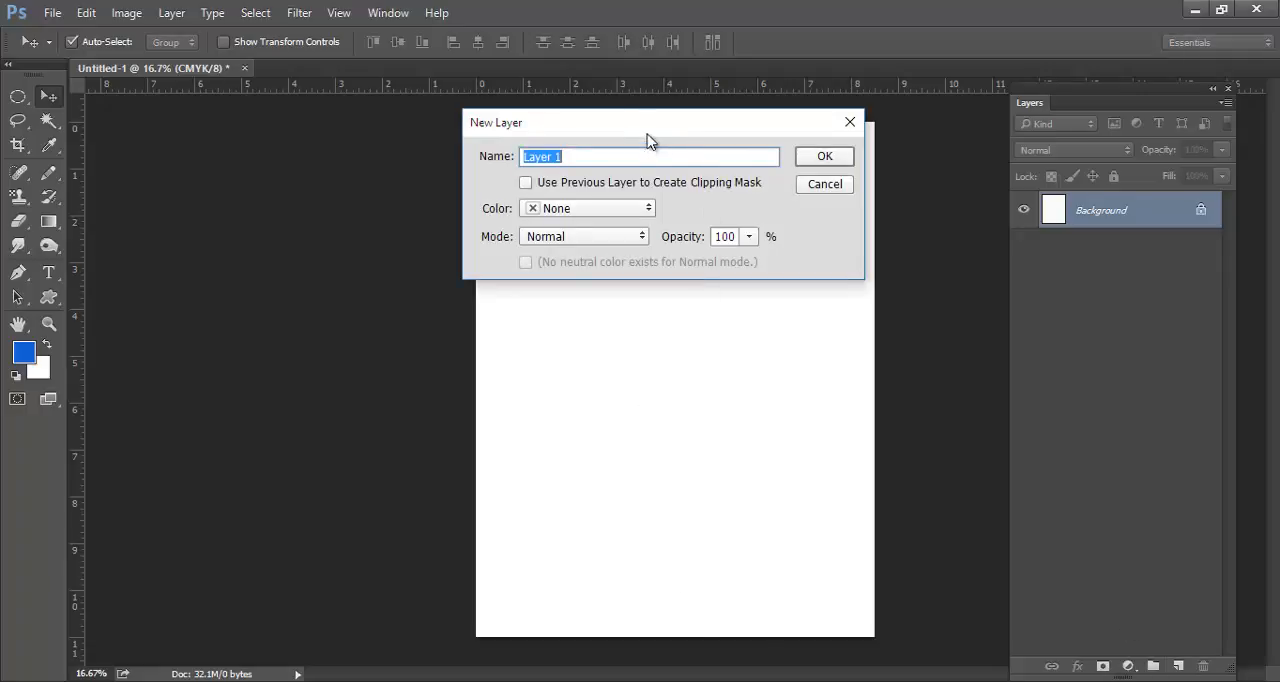
{"action": "left_click_drag", "start_coordinate": [637, 130], "coordinate": [728, 90]}
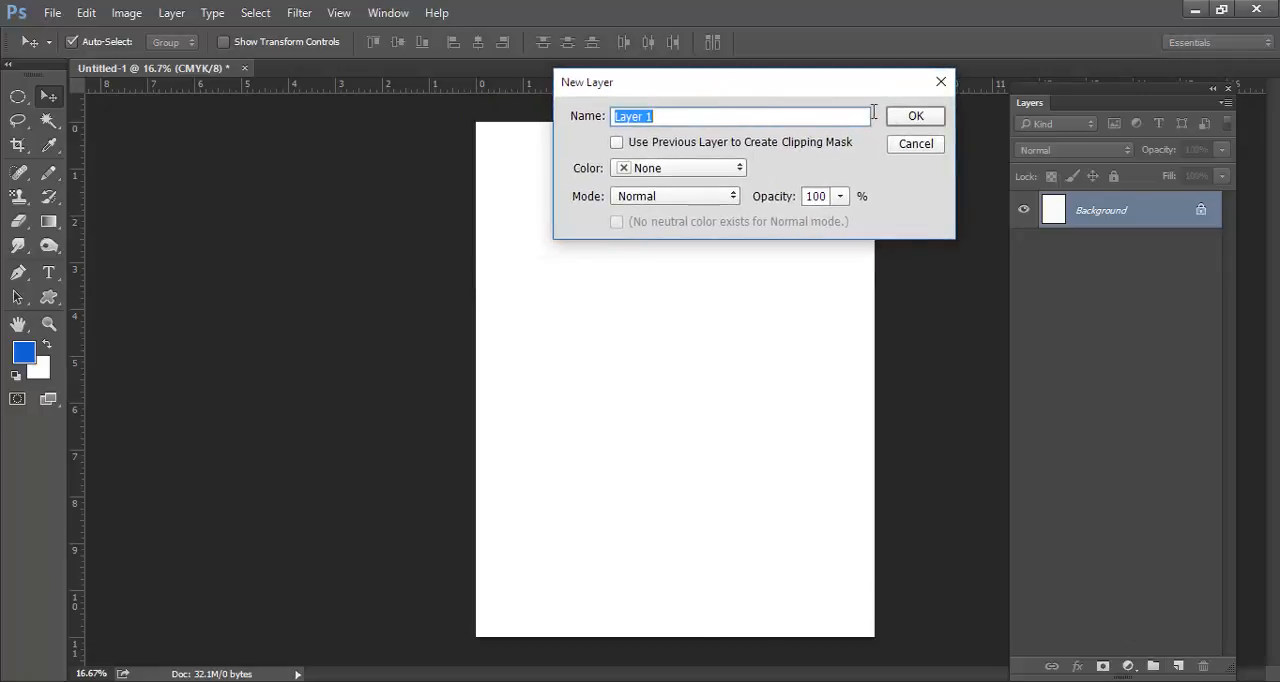
{"action": "left_click", "coordinate": [915, 117]}
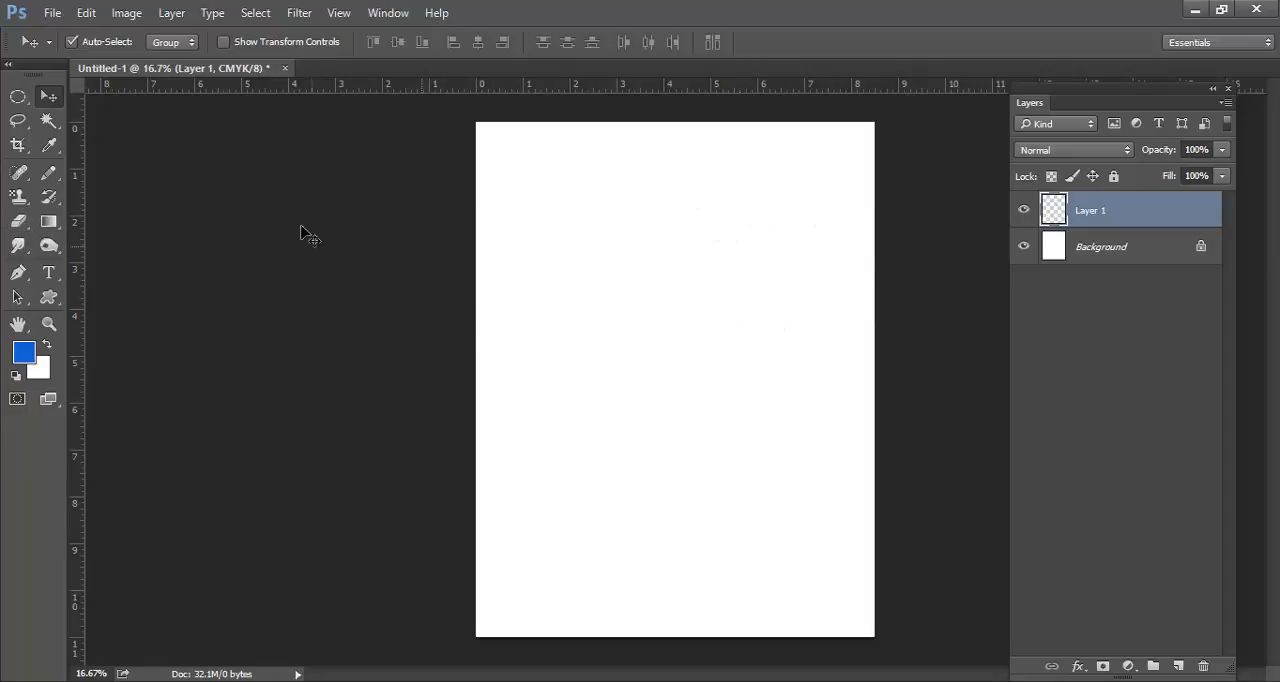
Draw a circular selection about 5.4 in wide on Layer 1, fill it with the blue foreground color and deselect it
{"action": "left_click", "coordinate": [26, 100]}
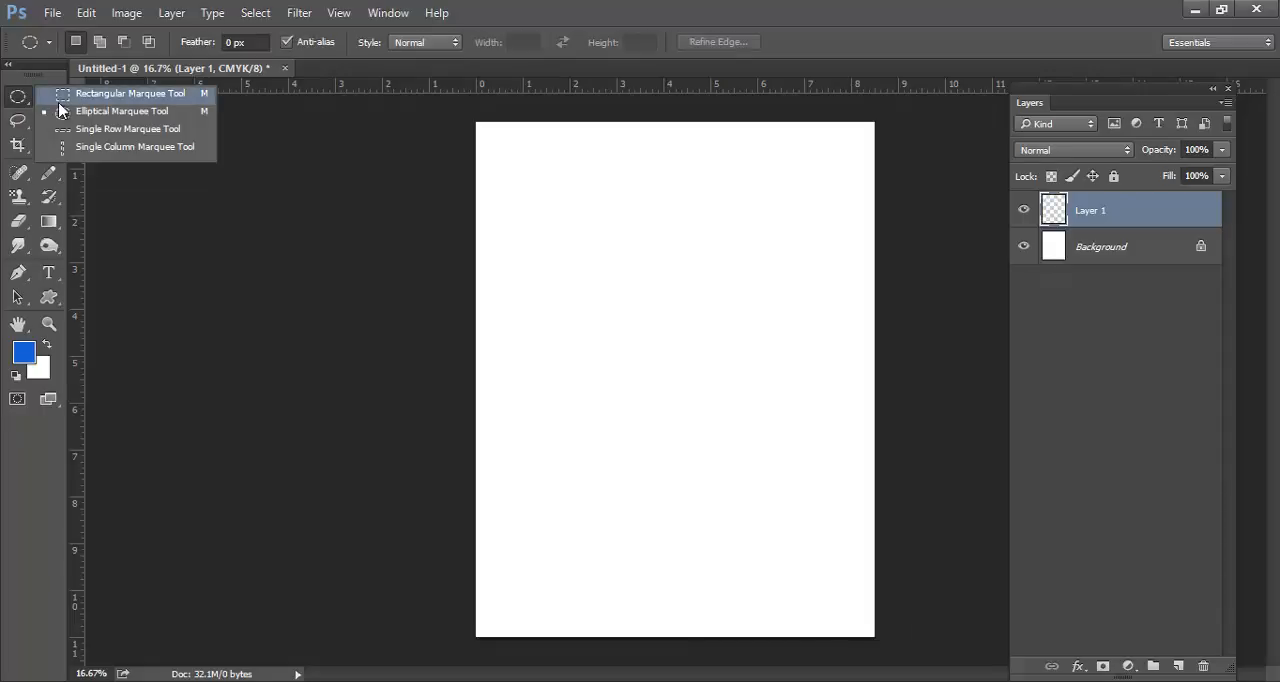
{"action": "left_click", "coordinate": [160, 112]}
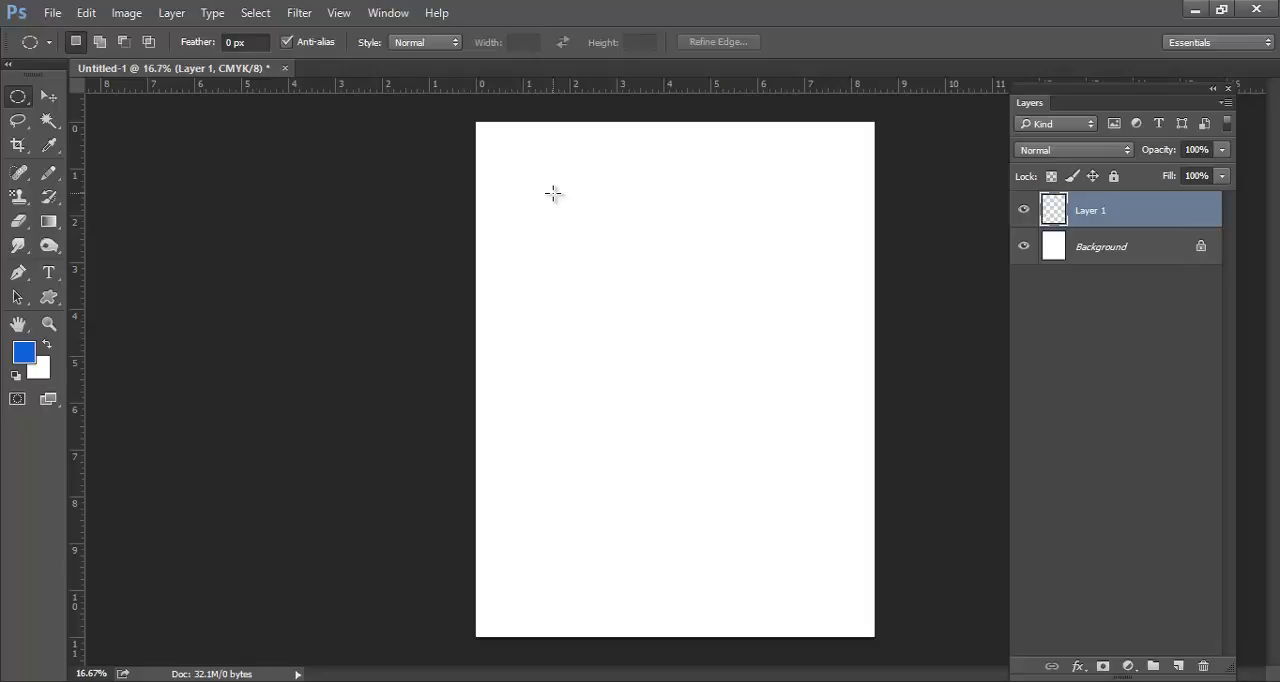
{"action": "left_click_drag", "start_coordinate": [552, 196], "coordinate": [619, 309]}
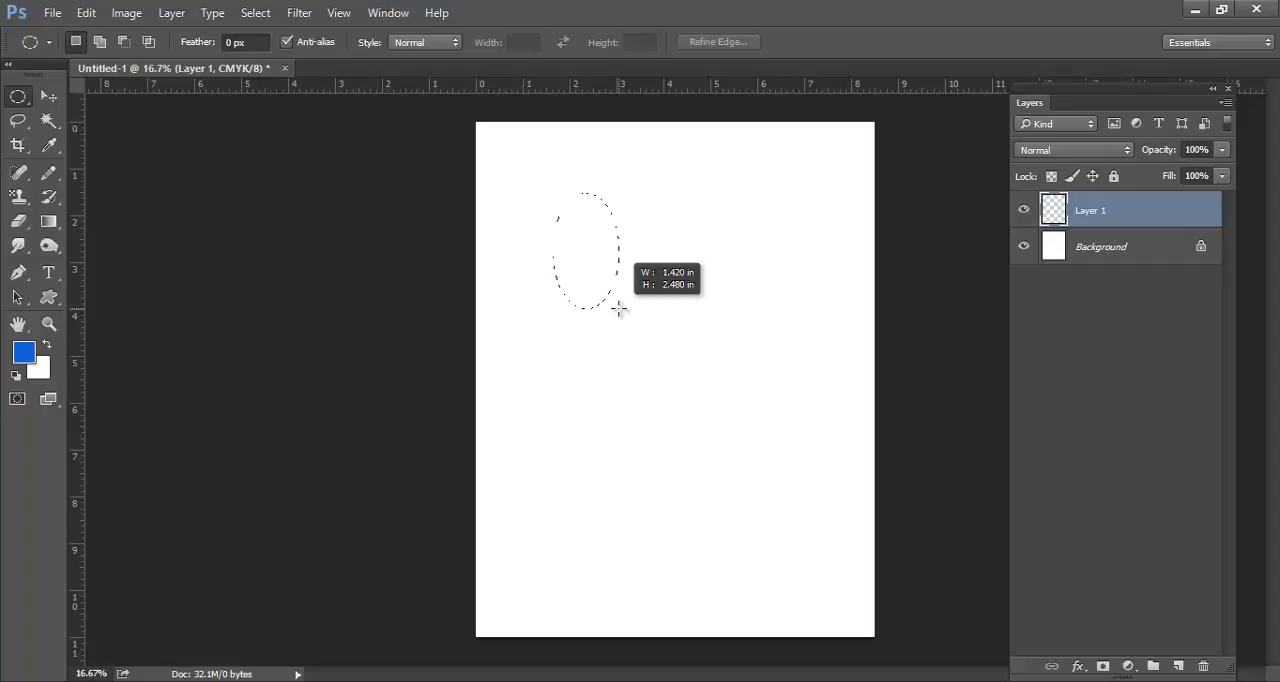
{"action": "left_click_drag", "start_coordinate": [619, 309], "coordinate": [1040, 437]}
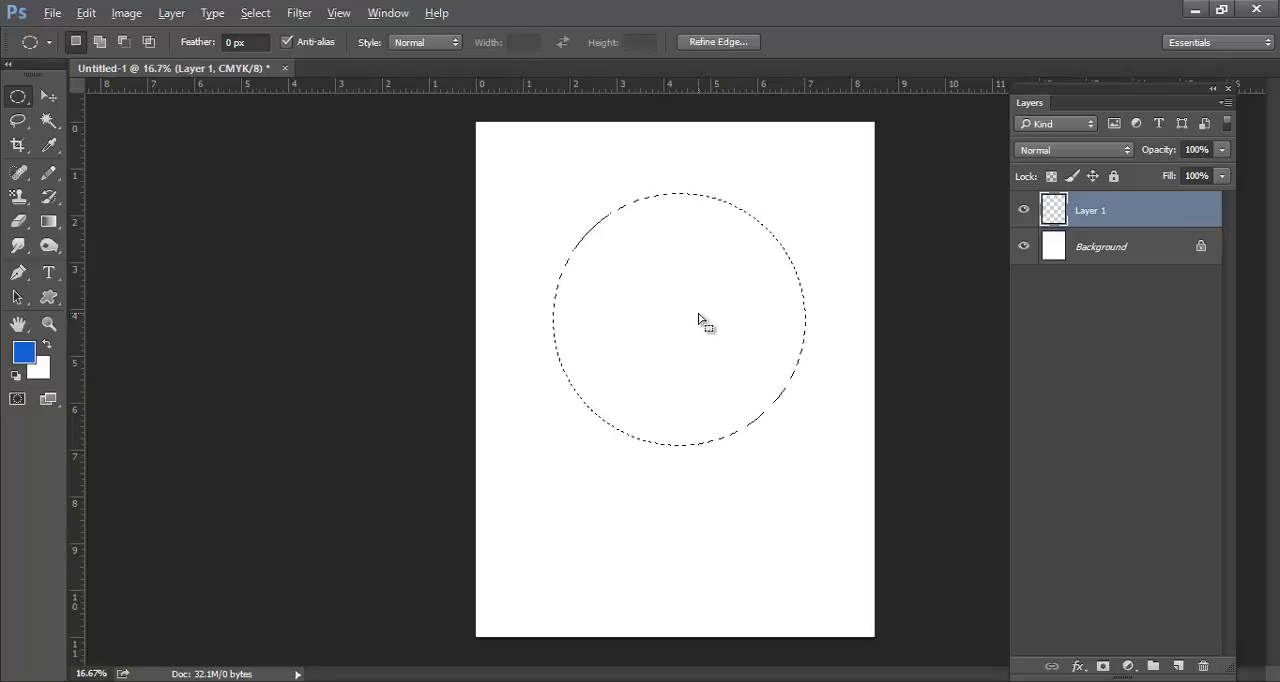
{"action": "key", "text": "alt+BackSpace"}
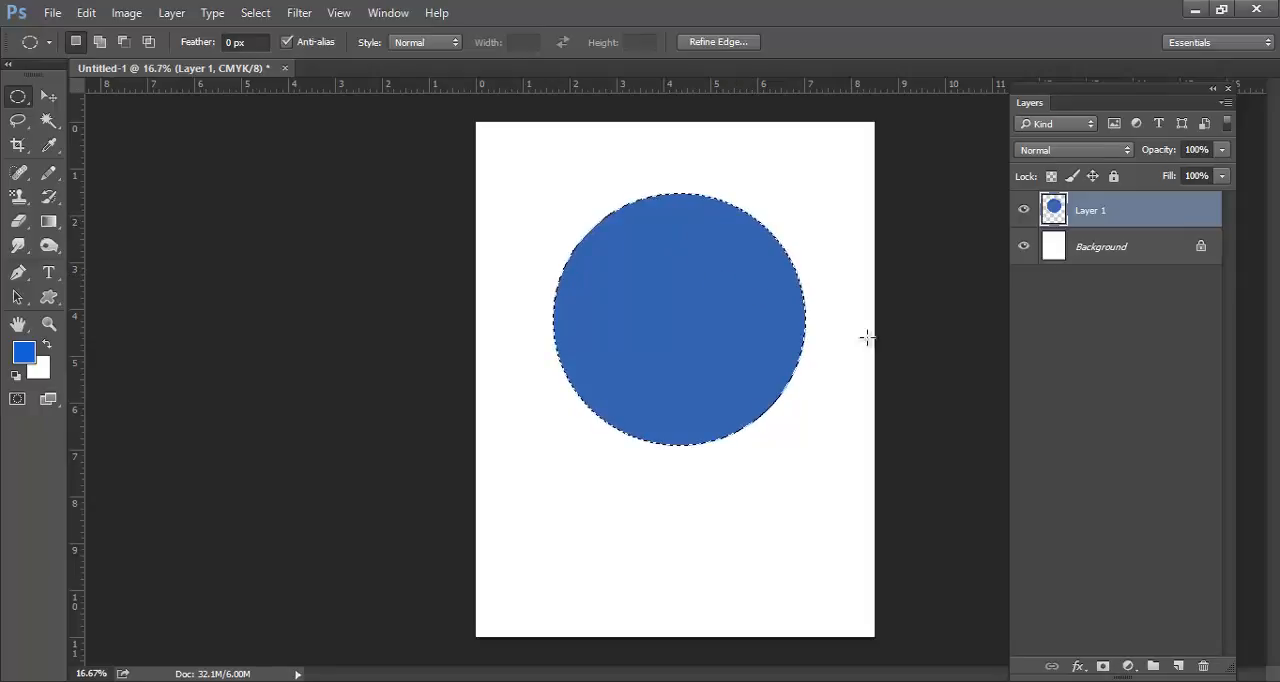
{"action": "key", "text": "ctrl+d"}
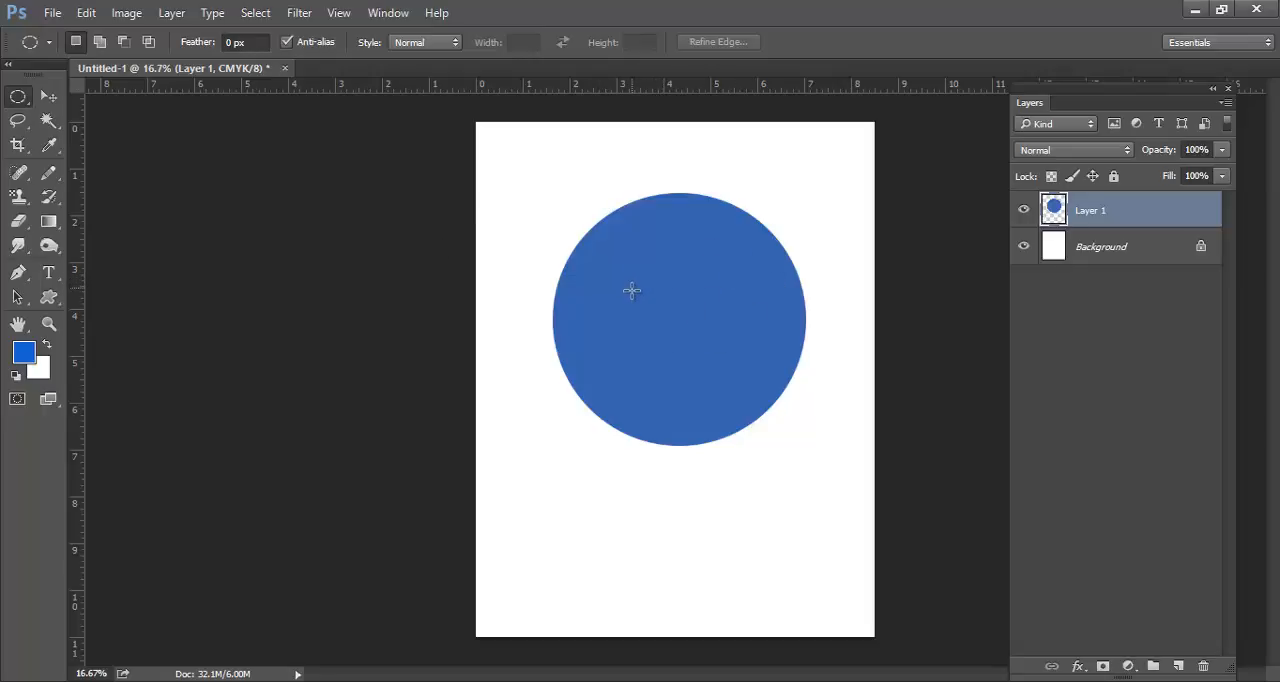
Move the blue circle around the page and leave it roughly centered just below the page's upper edge
{"action": "key", "text": "v"}
{"action": "left_click_drag", "start_coordinate": [693, 350], "coordinate": [668, 310]}
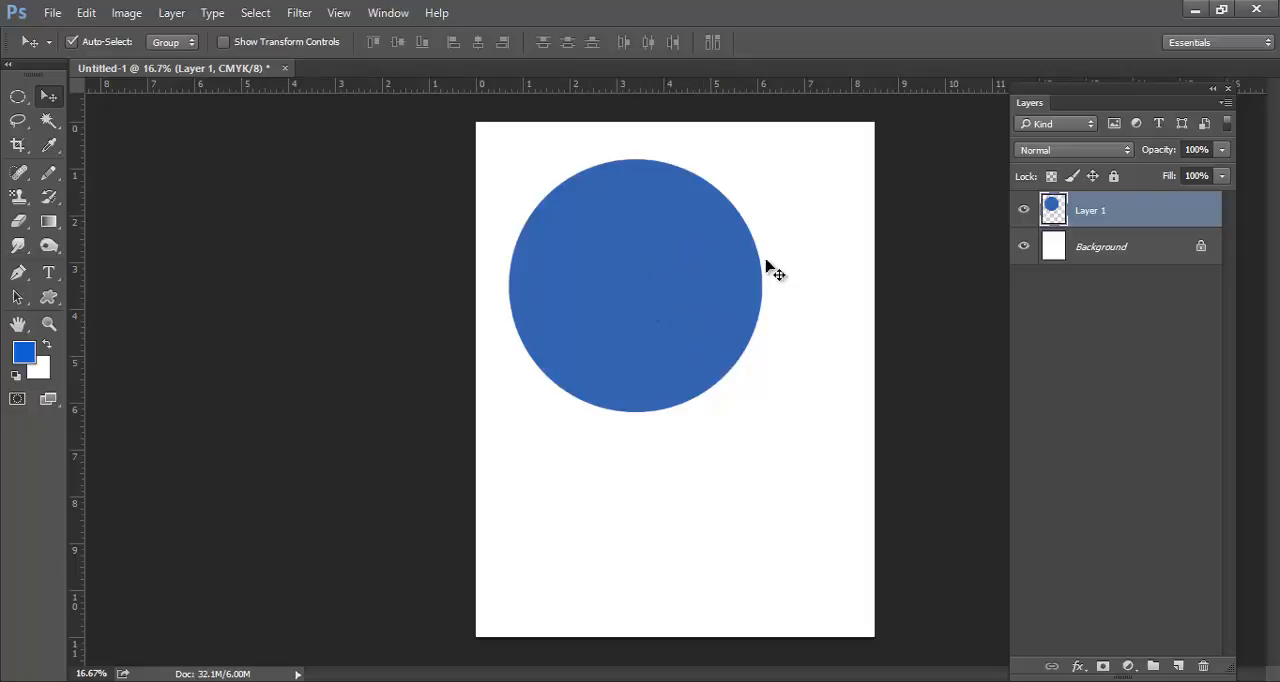
{"action": "left_click_drag", "start_coordinate": [698, 289], "coordinate": [766, 274]}
{"action": "left_click_drag", "start_coordinate": [688, 304], "coordinate": [658, 335]}
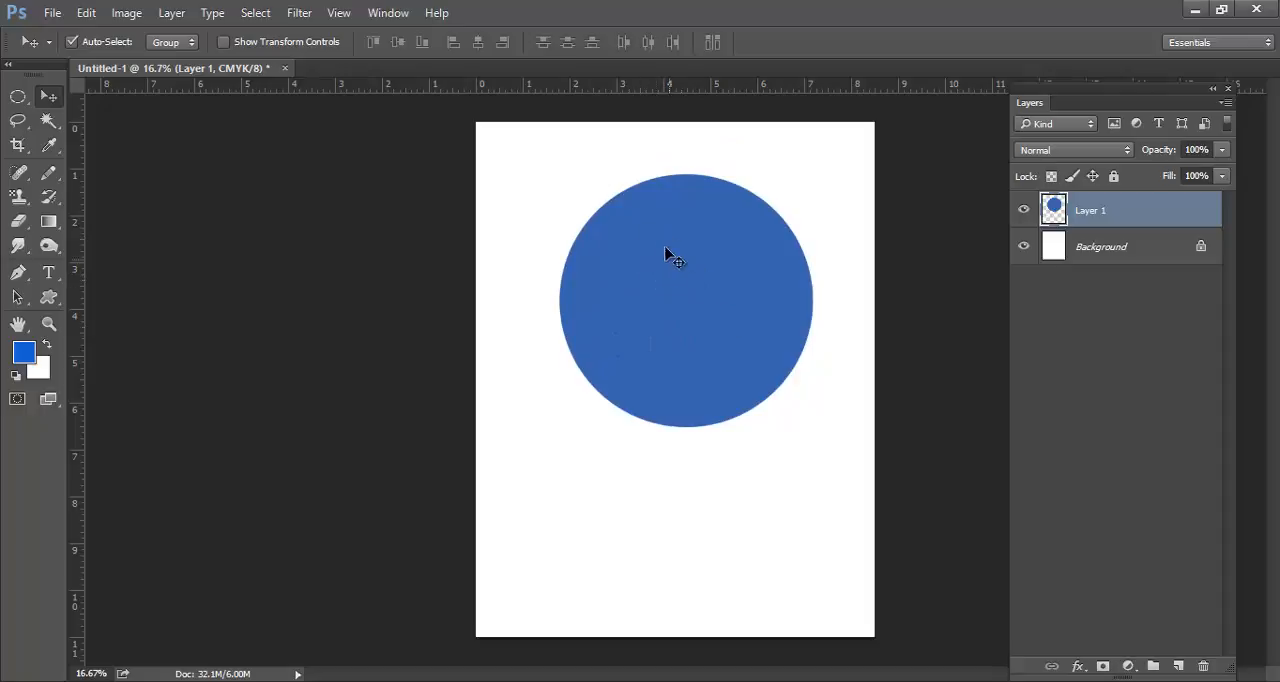
{"action": "left_click_drag", "start_coordinate": [739, 283], "coordinate": [709, 274]}
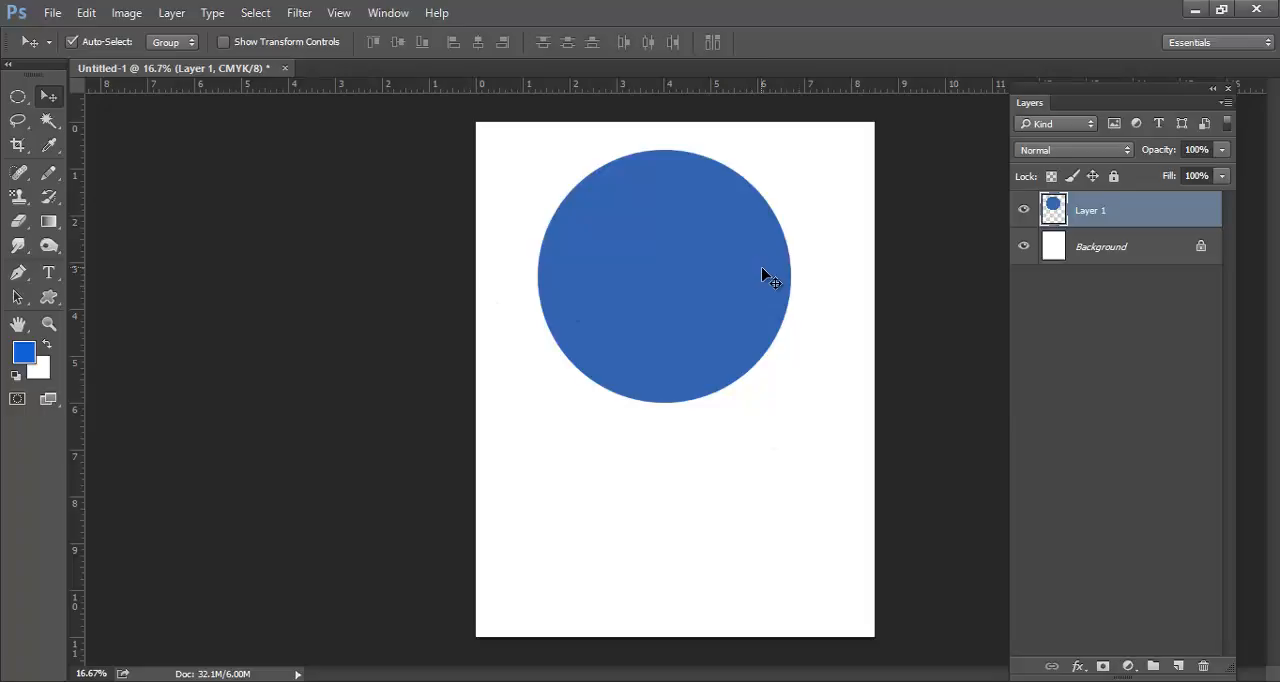
Draw a smaller circular selection about 2.5 in wide on Layer 1 below the blue circle
{"action": "left_click", "coordinate": [19, 97]}
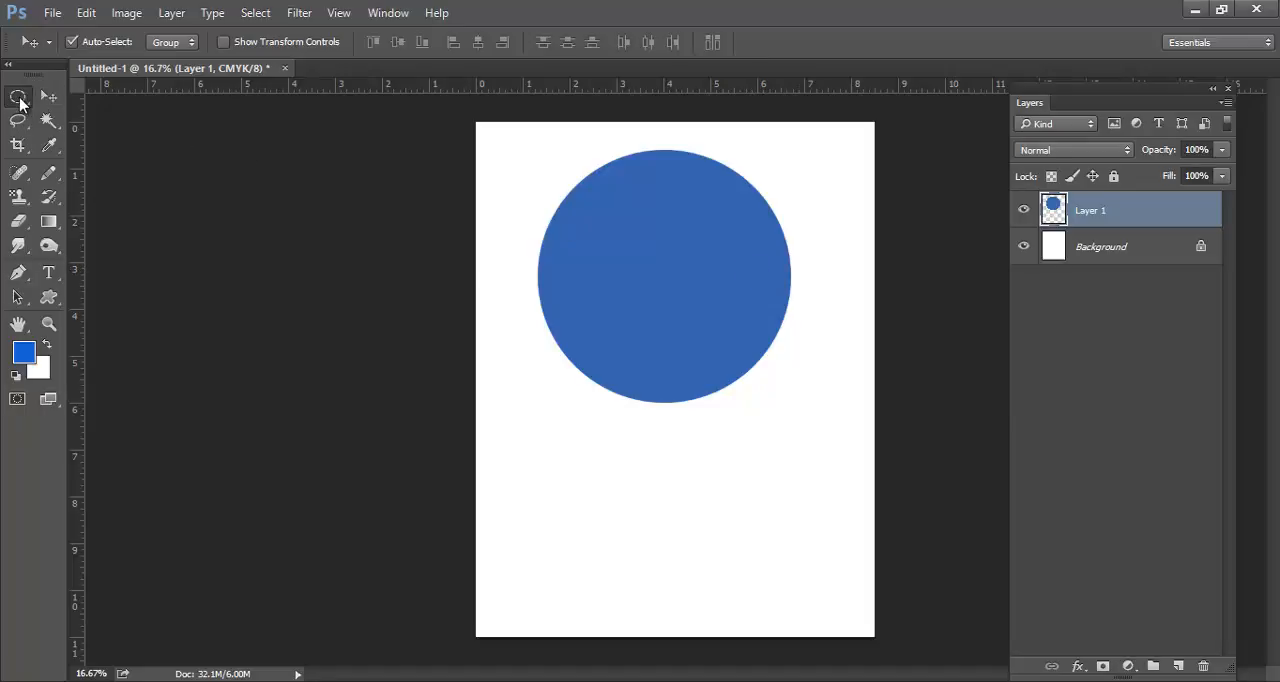
{"action": "left_click_drag", "start_coordinate": [580, 452], "coordinate": [763, 568]}
{"action": "left_click", "coordinate": [24, 352]}
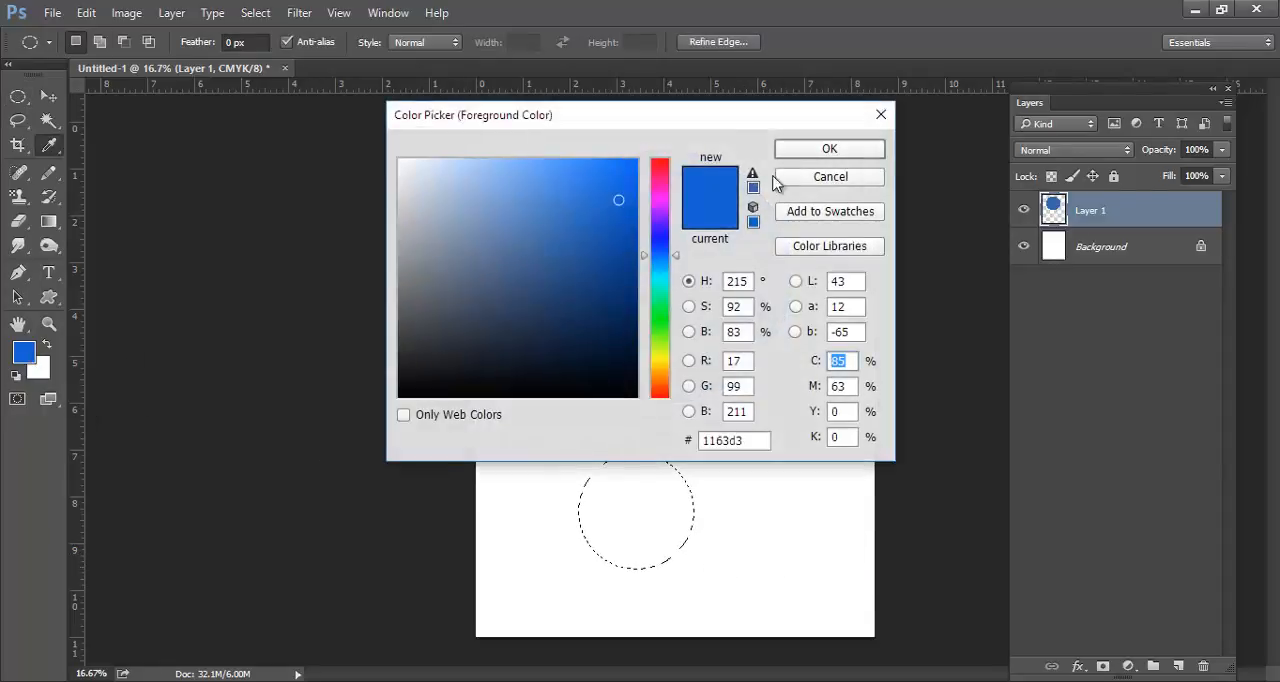
{"action": "left_click_drag", "start_coordinate": [660, 199], "coordinate": [659, 192]}
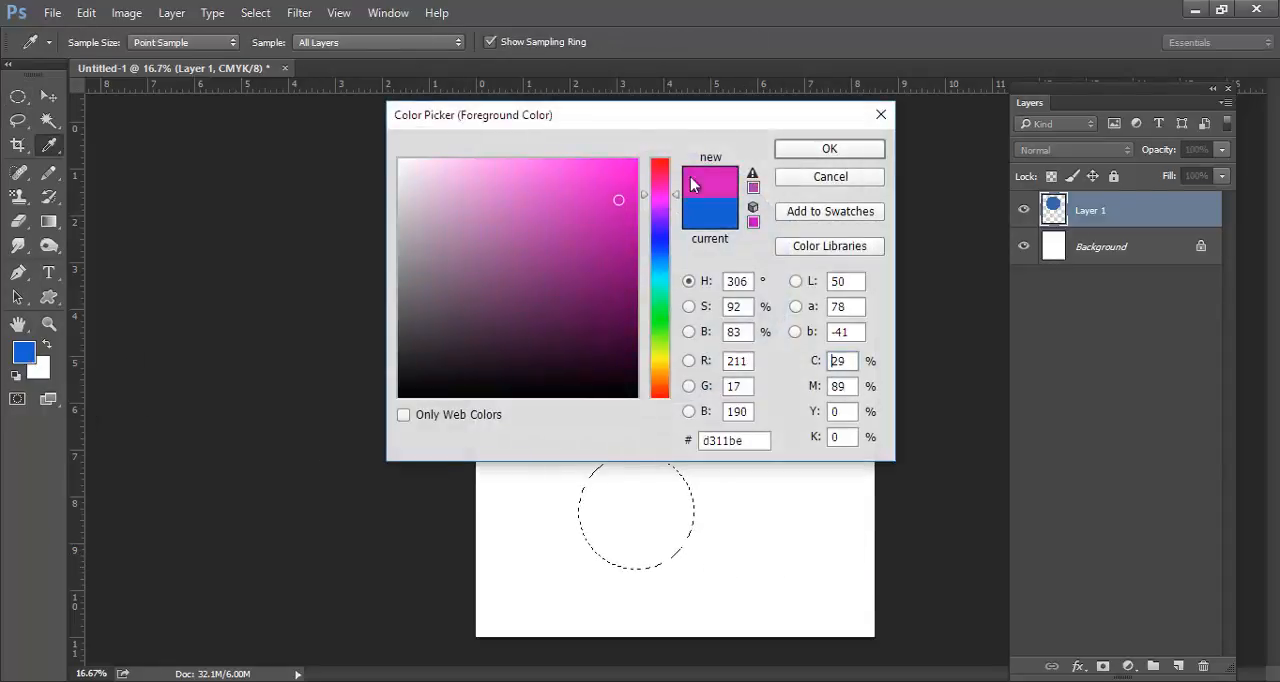
{"action": "left_click", "coordinate": [881, 114]}
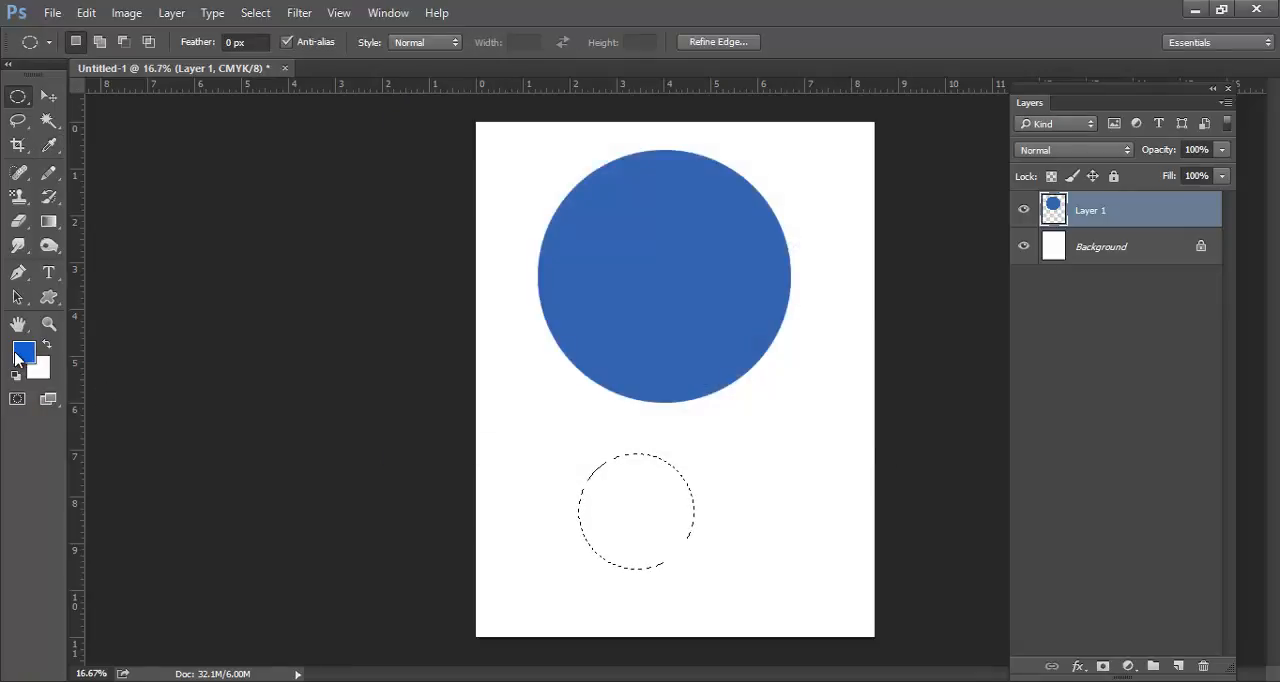
Set the foreground color to bright green 41f01e, fill the smaller circular selection with it and deselect it
{"action": "left_click", "coordinate": [18, 354]}
{"action": "mouse_move", "coordinate": [568, 203]}
{"action": "left_mouse_down"}
{"action": "mouse_move", "coordinate": [536, 236]}
{"action": "mouse_move", "coordinate": [479, 251]}
{"action": "mouse_move", "coordinate": [489, 271]}
{"action": "mouse_move", "coordinate": [569, 226]}
{"action": "mouse_move", "coordinate": [610, 352]}
{"action": "mouse_move", "coordinate": [415, 115]}
{"action": "mouse_move", "coordinate": [600, 169]}
{"action": "mouse_move", "coordinate": [580, 220]}
{"action": "mouse_move", "coordinate": [615, 210]}
{"action": "left_mouse_up"}
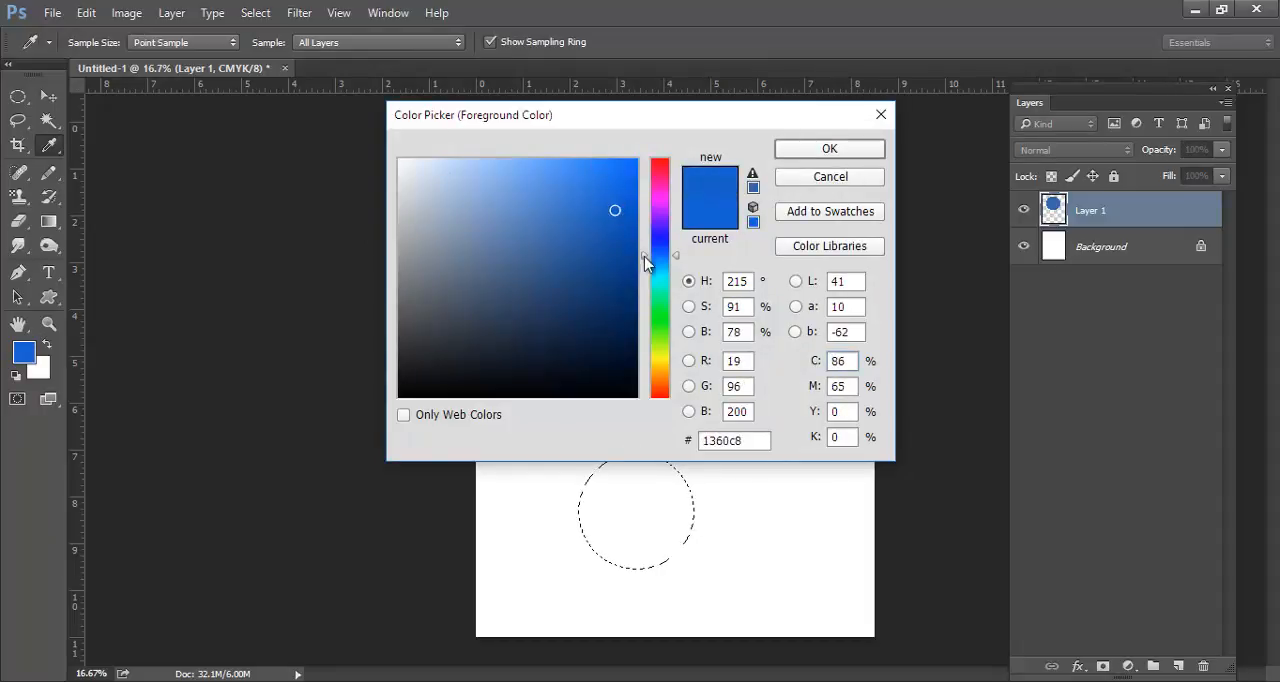
{"action": "left_click_drag", "start_coordinate": [658, 279], "coordinate": [660, 355]}
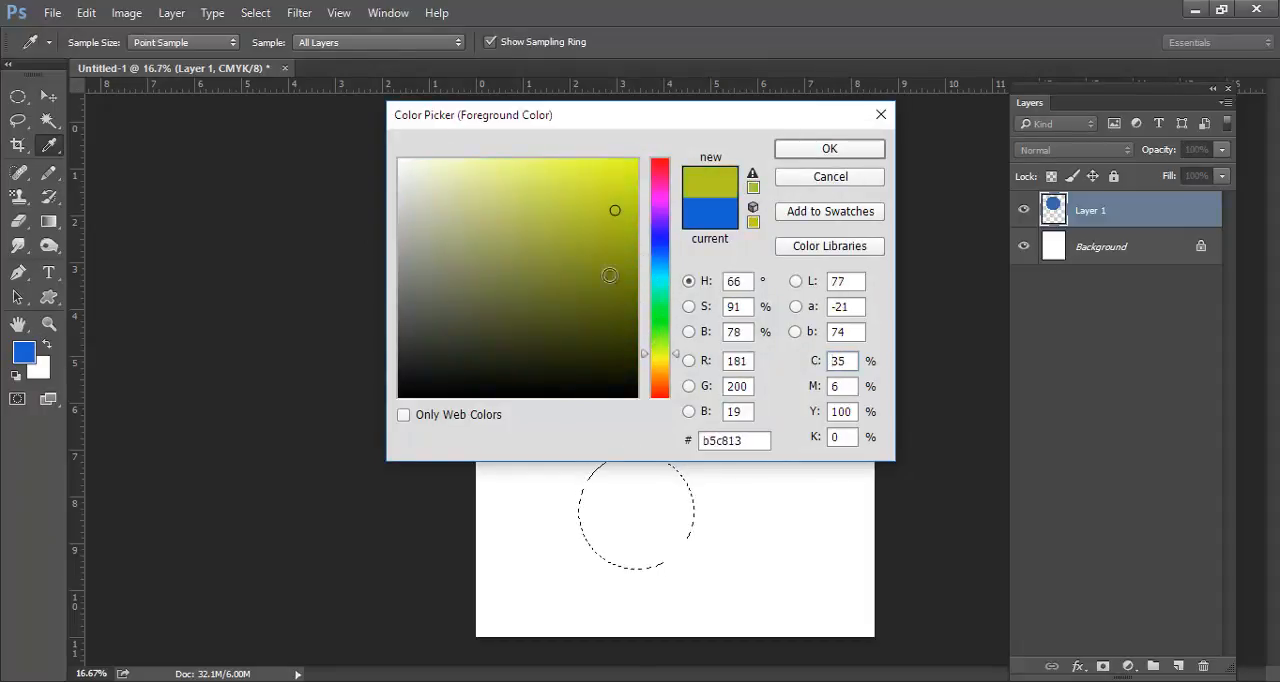
{"action": "left_click", "coordinate": [553, 216]}
{"action": "mouse_move", "coordinate": [552, 216]}
{"action": "left_mouse_down"}
{"action": "mouse_move", "coordinate": [483, 189]}
{"action": "mouse_move", "coordinate": [504, 259]}
{"action": "left_mouse_up"}
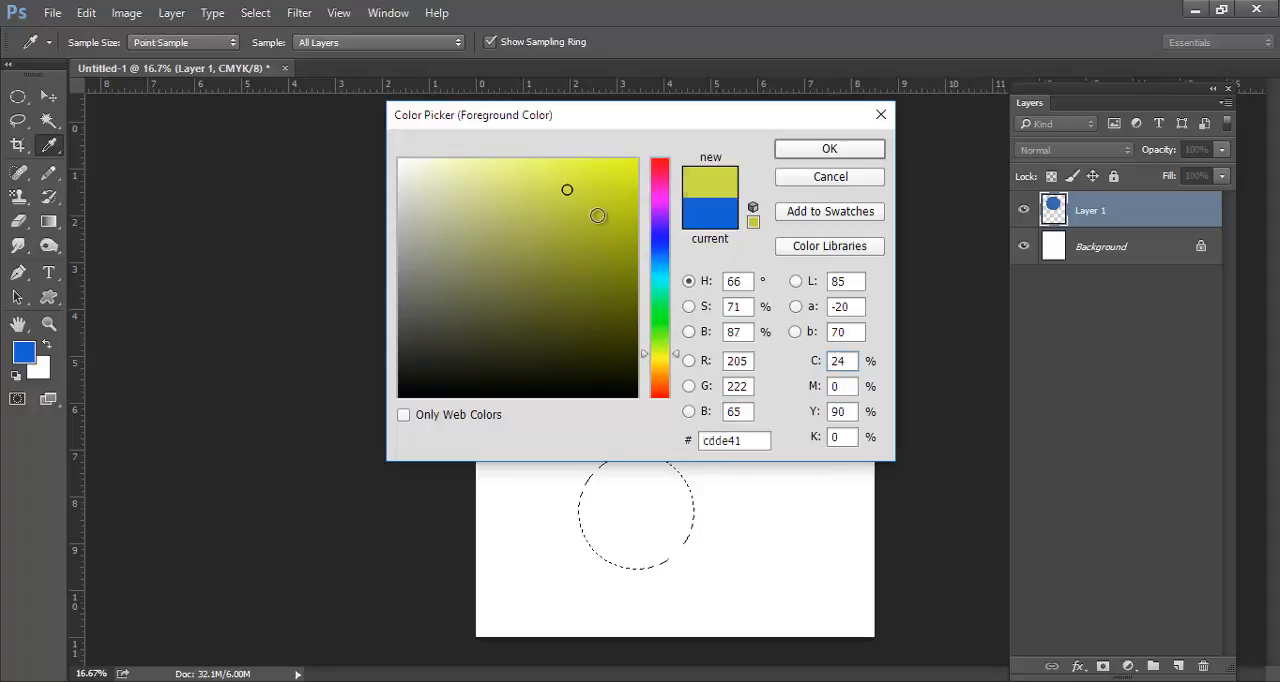
{"action": "mouse_move", "coordinate": [597, 215]}
{"action": "left_mouse_down"}
{"action": "mouse_move", "coordinate": [626, 177]}
{"action": "mouse_move", "coordinate": [565, 186]}
{"action": "left_mouse_up"}
{"action": "mouse_move", "coordinate": [655, 331]}
{"action": "left_mouse_down"}
{"action": "mouse_move", "coordinate": [668, 208]}
{"action": "mouse_move", "coordinate": [670, 332]}
{"action": "left_mouse_up"}
{"action": "left_click", "coordinate": [535, 297]}
{"action": "left_click", "coordinate": [567, 187]}
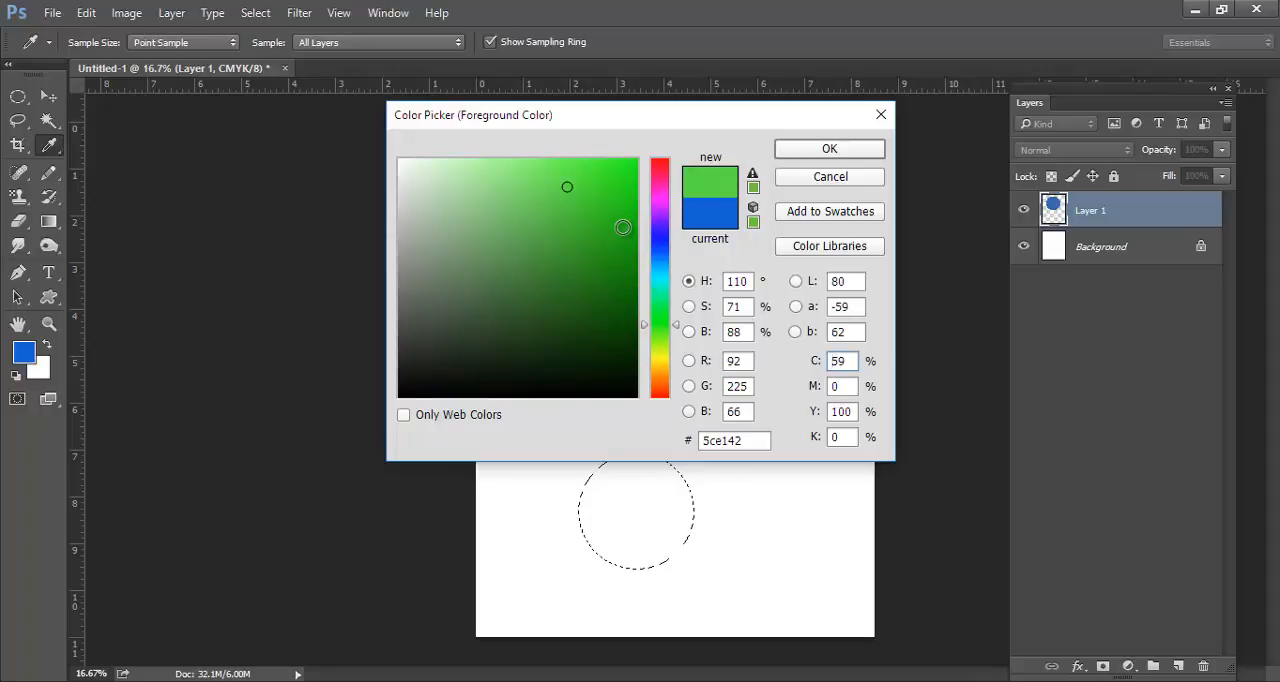
{"action": "left_click", "coordinate": [634, 165]}
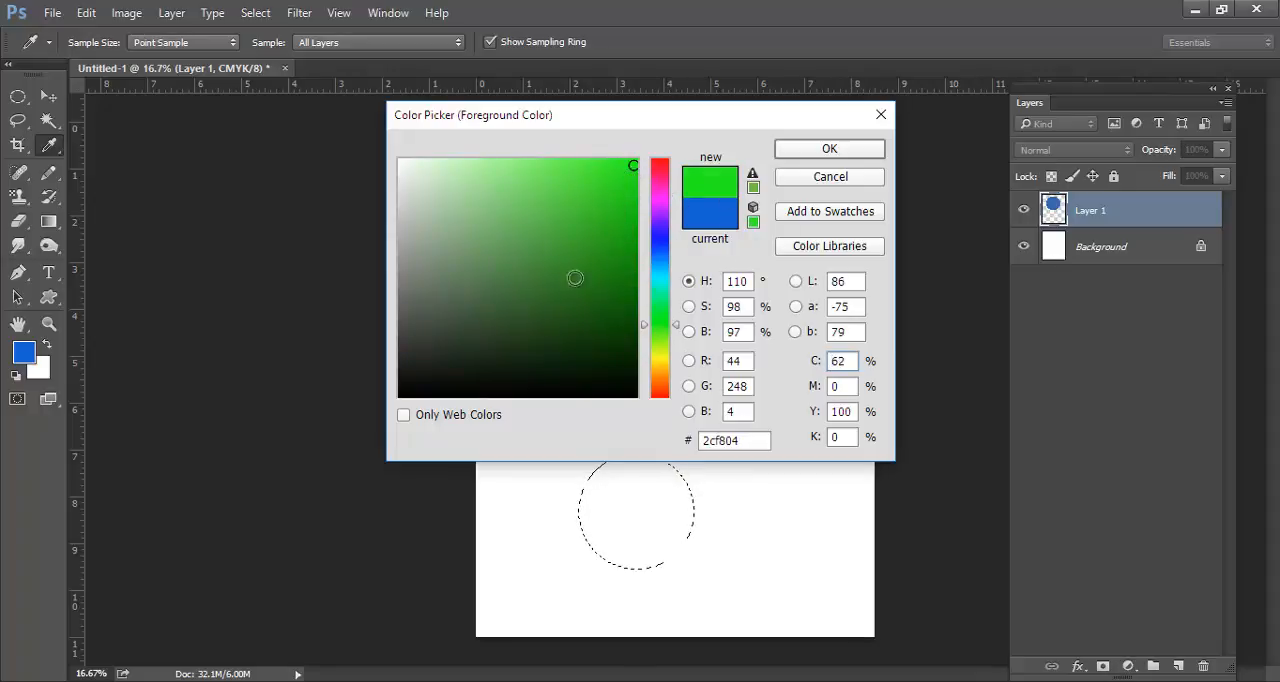
{"action": "left_click", "coordinate": [588, 336]}
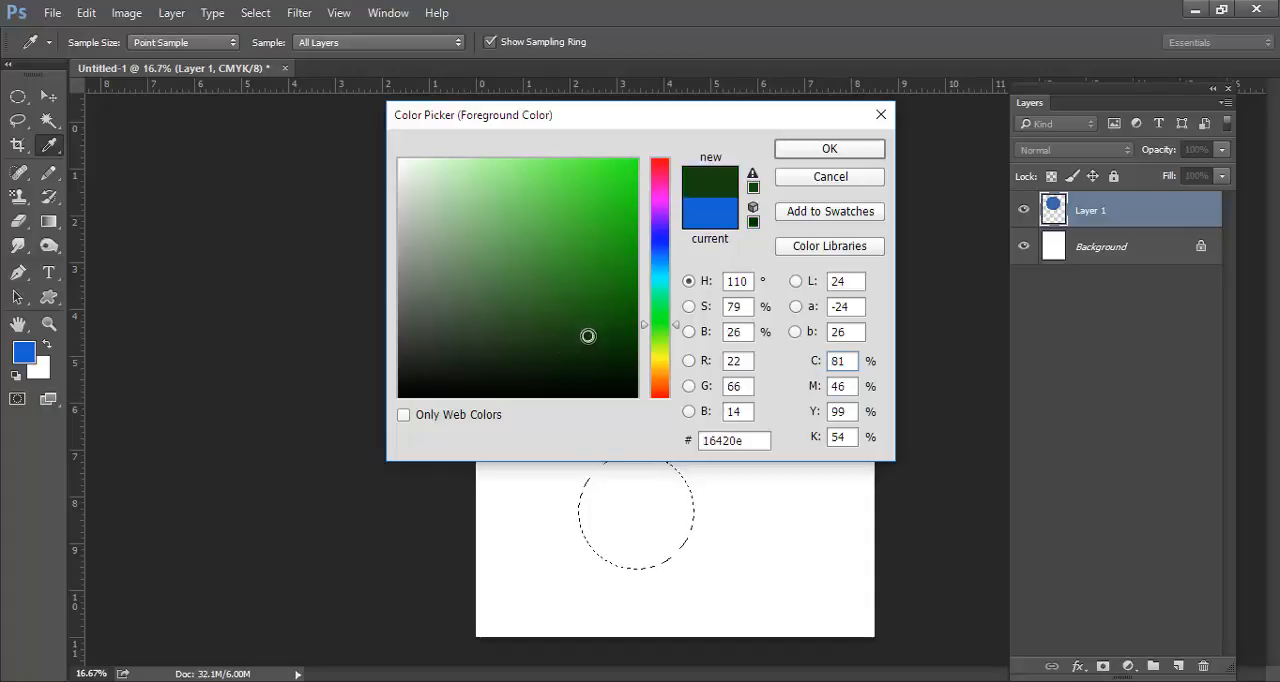
{"action": "left_click_drag", "start_coordinate": [588, 336], "coordinate": [607, 173]}
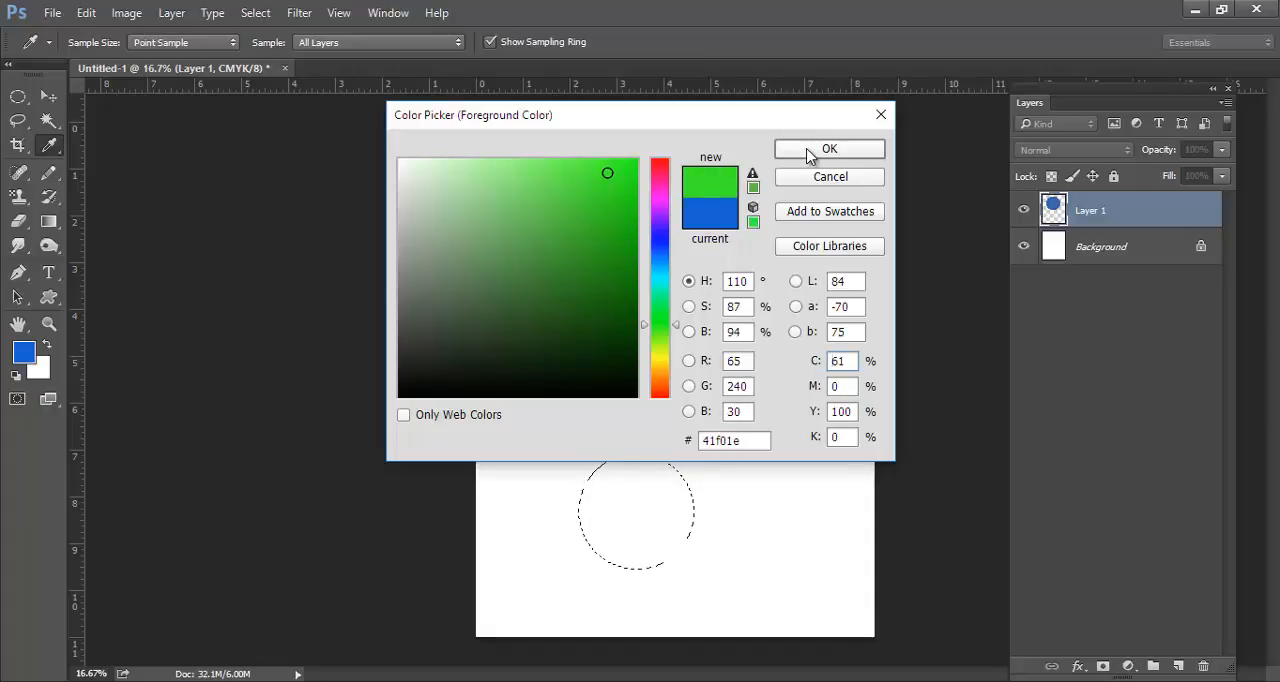
{"action": "left_click", "coordinate": [822, 150]}
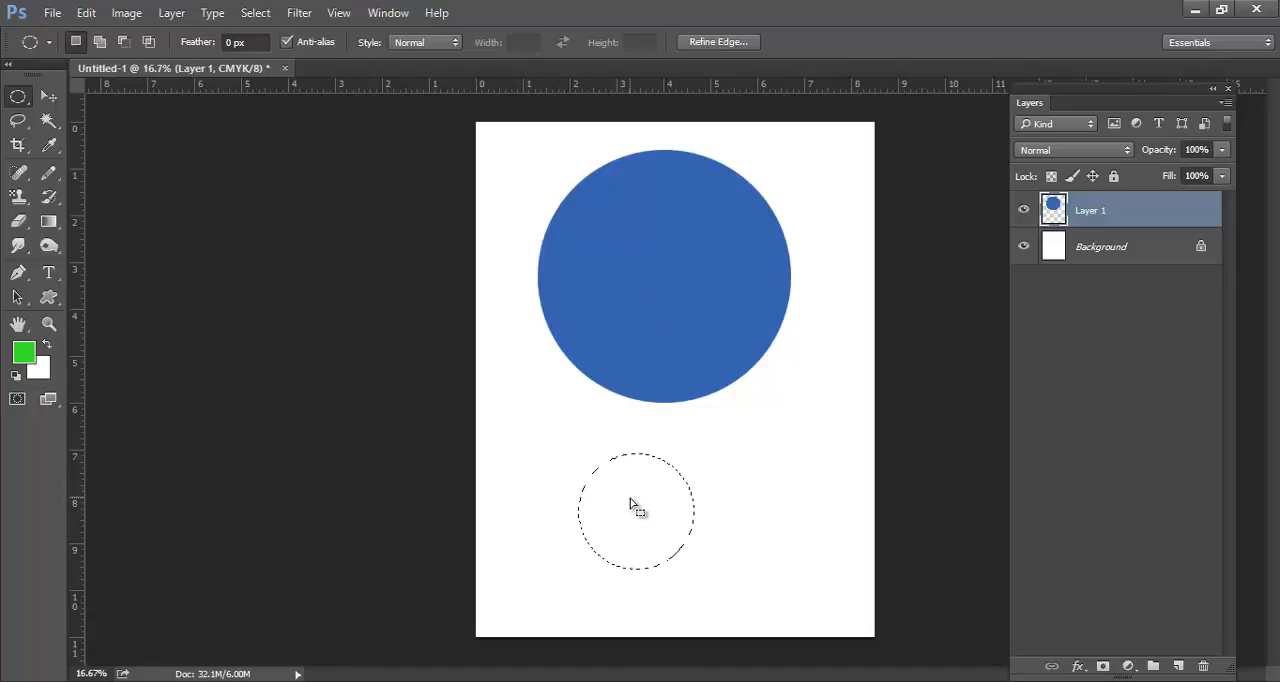
{"action": "key", "text": "alt+BackSpace"}
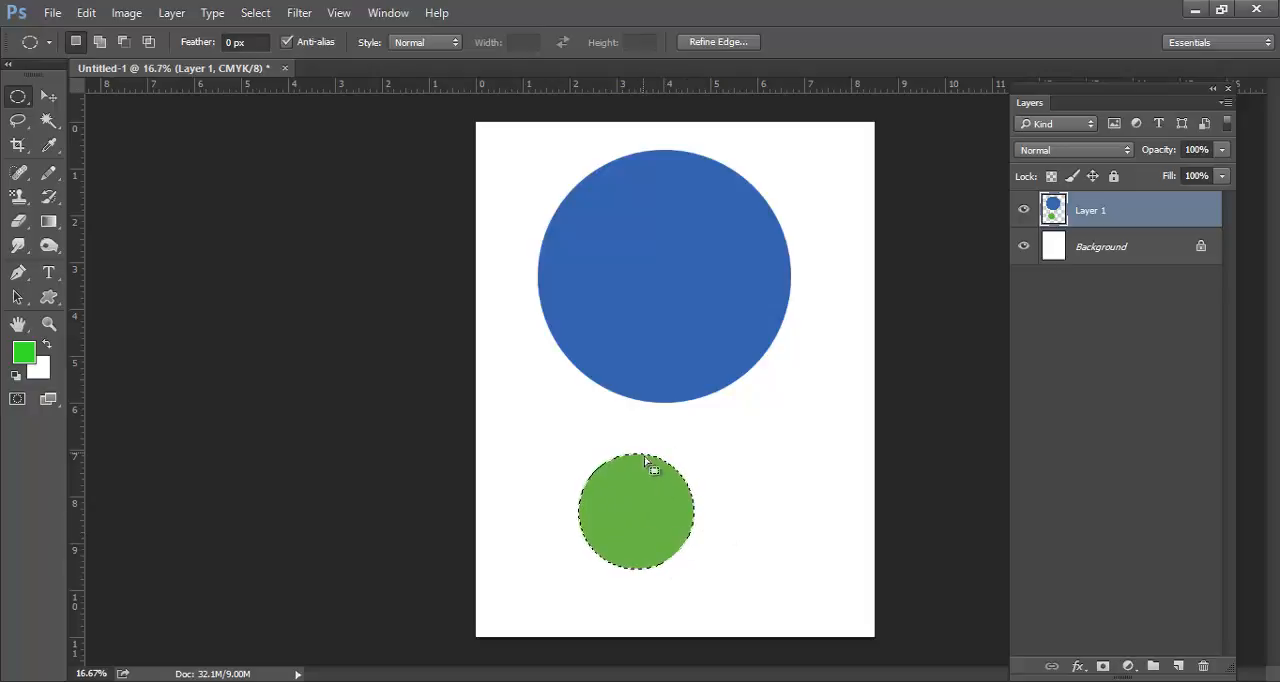
{"action": "left_click", "coordinate": [680, 465]}
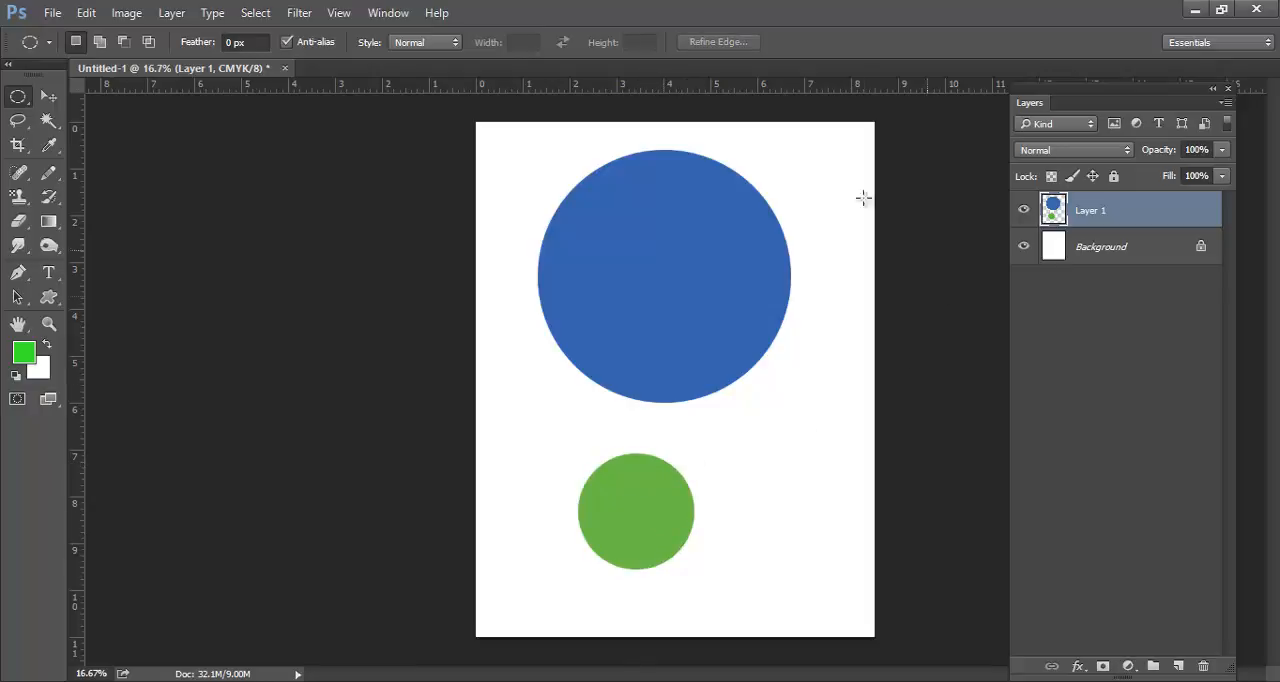
Try to move the blue and green circles individually with the Move tool, and undo the move
{"action": "left_click", "coordinate": [42, 97]}
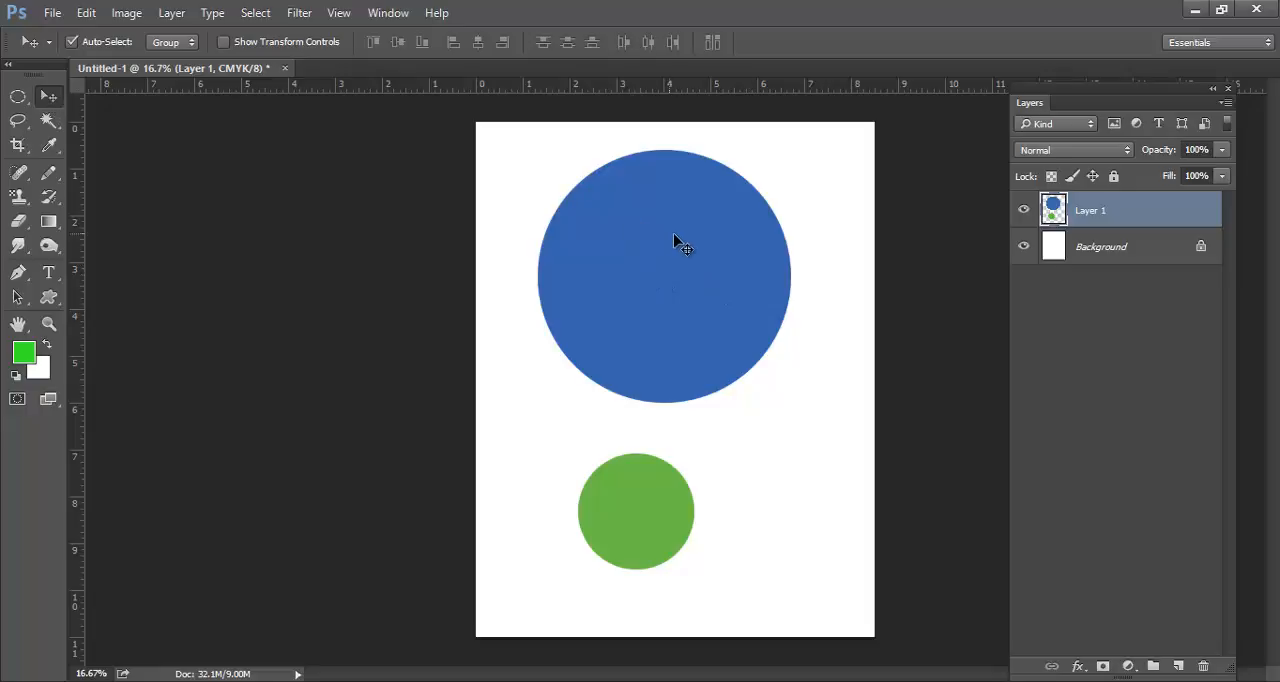
{"action": "left_click_drag", "start_coordinate": [709, 265], "coordinate": [676, 268]}
{"action": "left_click_drag", "start_coordinate": [612, 490], "coordinate": [606, 528]}
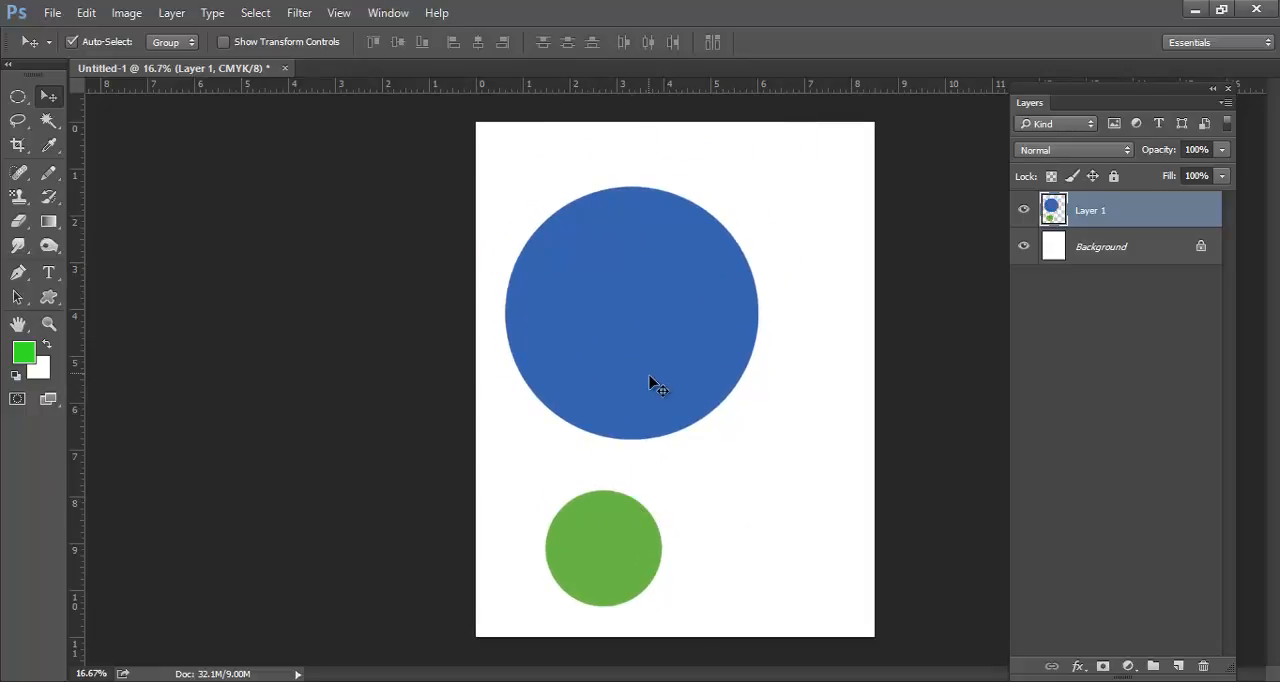
{"action": "left_click_drag", "start_coordinate": [649, 376], "coordinate": [653, 394]}
{"action": "left_click_drag", "start_coordinate": [612, 550], "coordinate": [605, 496]}
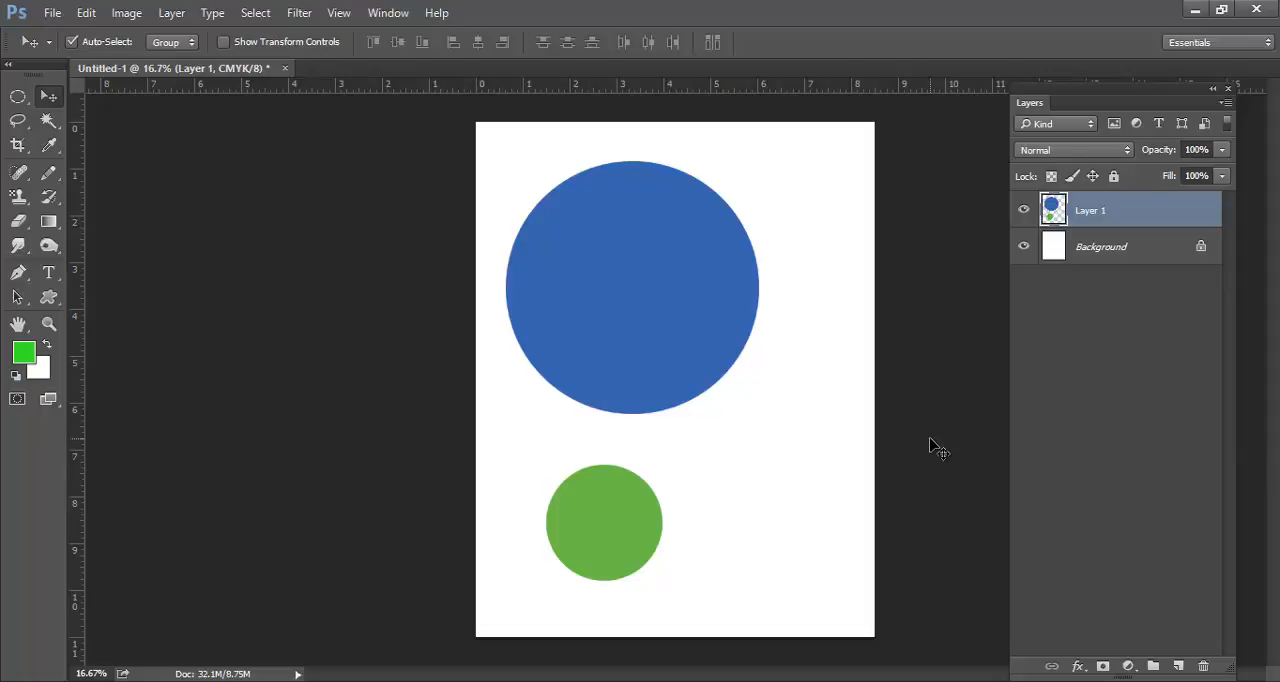
{"action": "key", "text": "ctrl+z"}
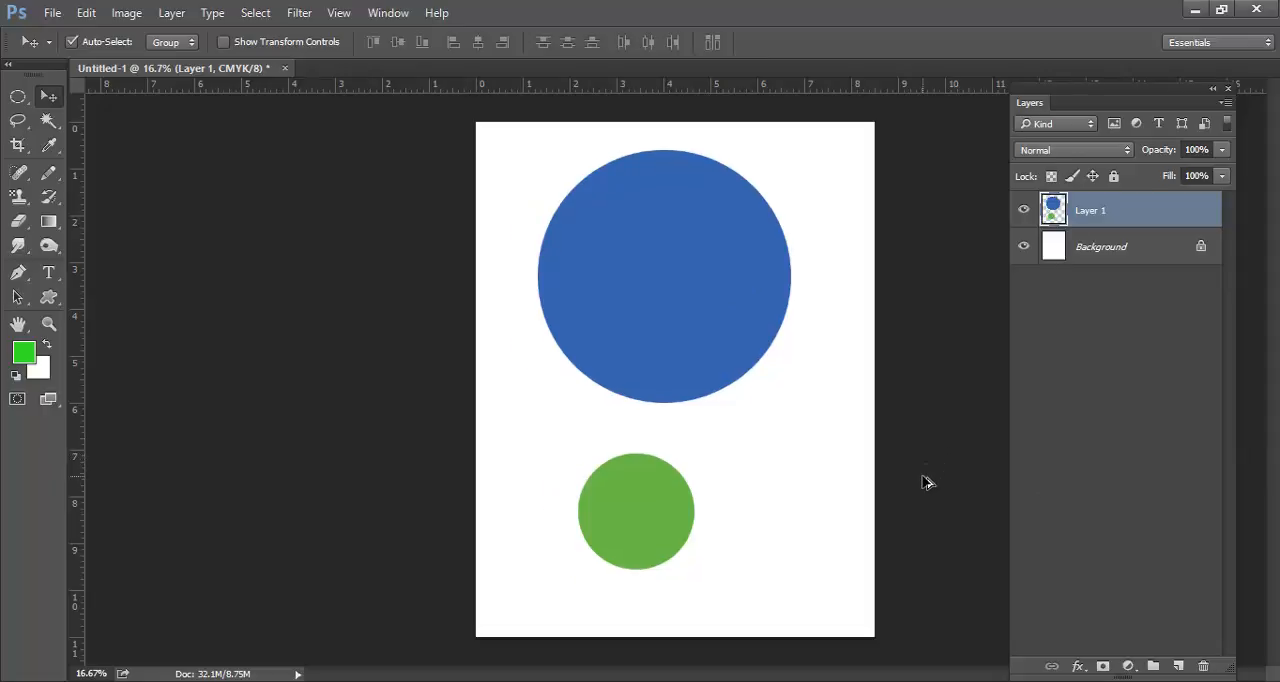
Clear the green circle from Layer 1, fill the same selection with green on a new layer, and deselect it
{"action": "key", "text": "Delete"}
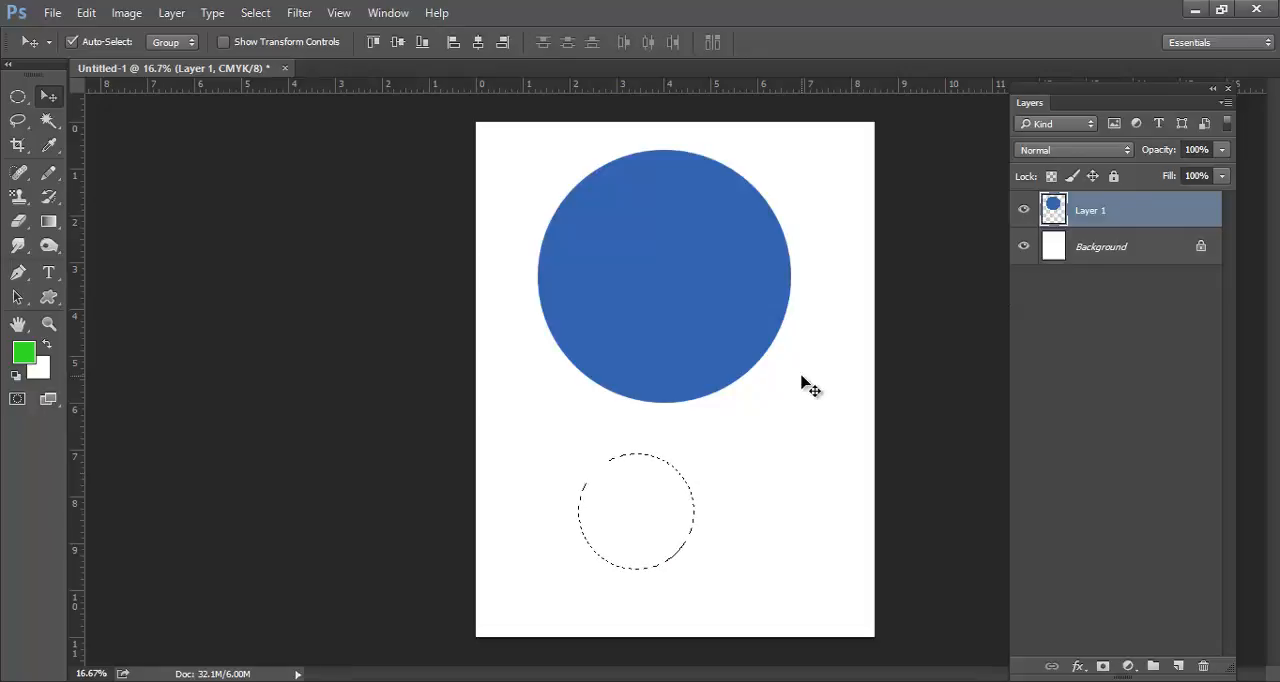
{"action": "key", "text": "ctrl+shift+n"}
{"action": "key", "text": "Return"}
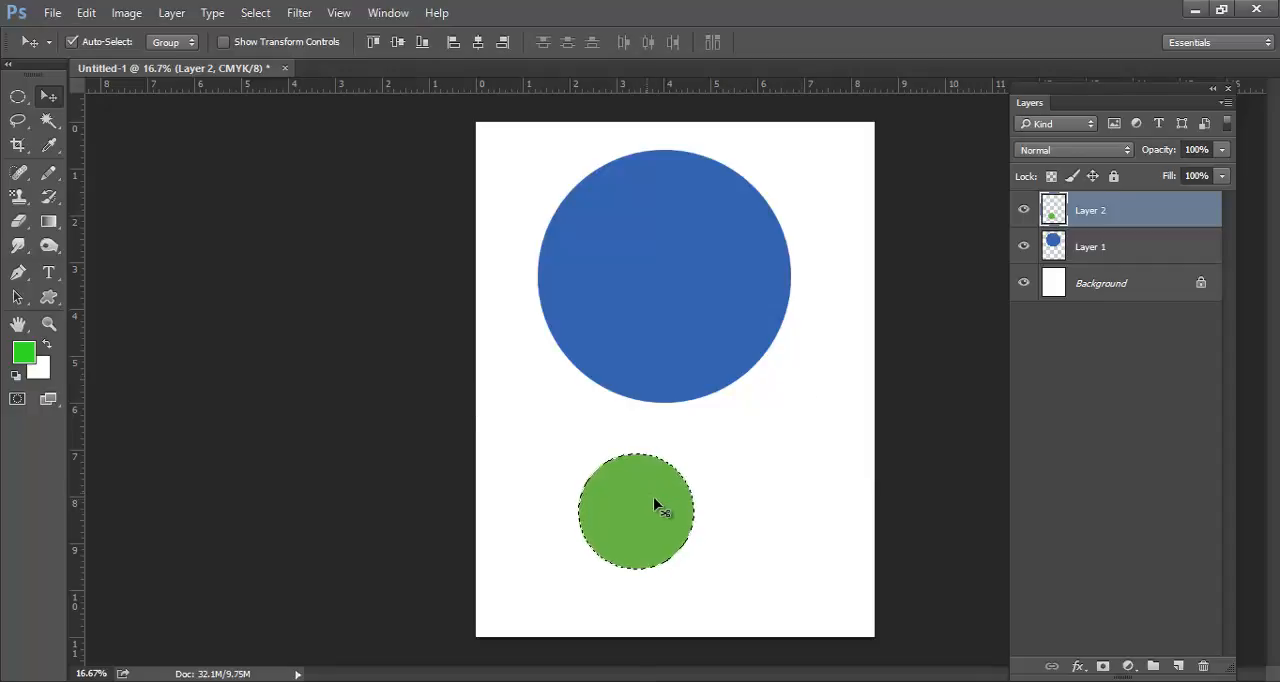
{"action": "key", "text": "ctrl+d"}
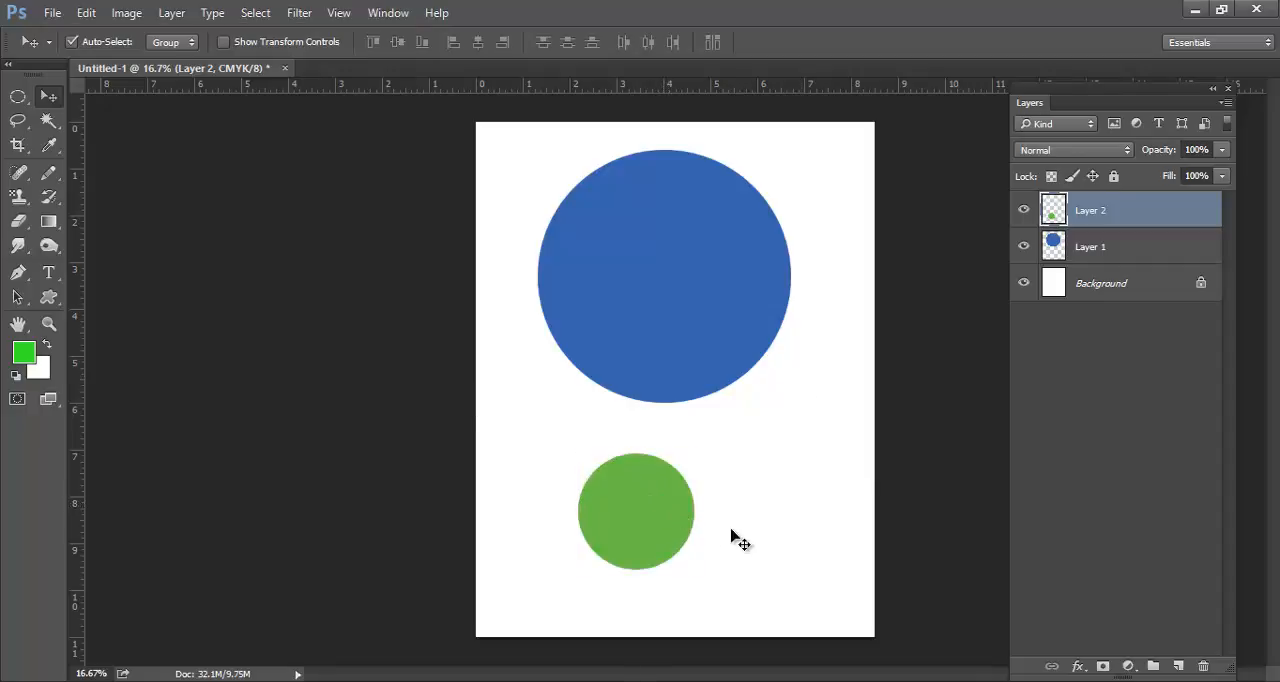
Move the green and blue circles independently, leaving the green circle overlapping the blue circle's right edge
{"action": "left_click_drag", "start_coordinate": [660, 520], "coordinate": [818, 426]}
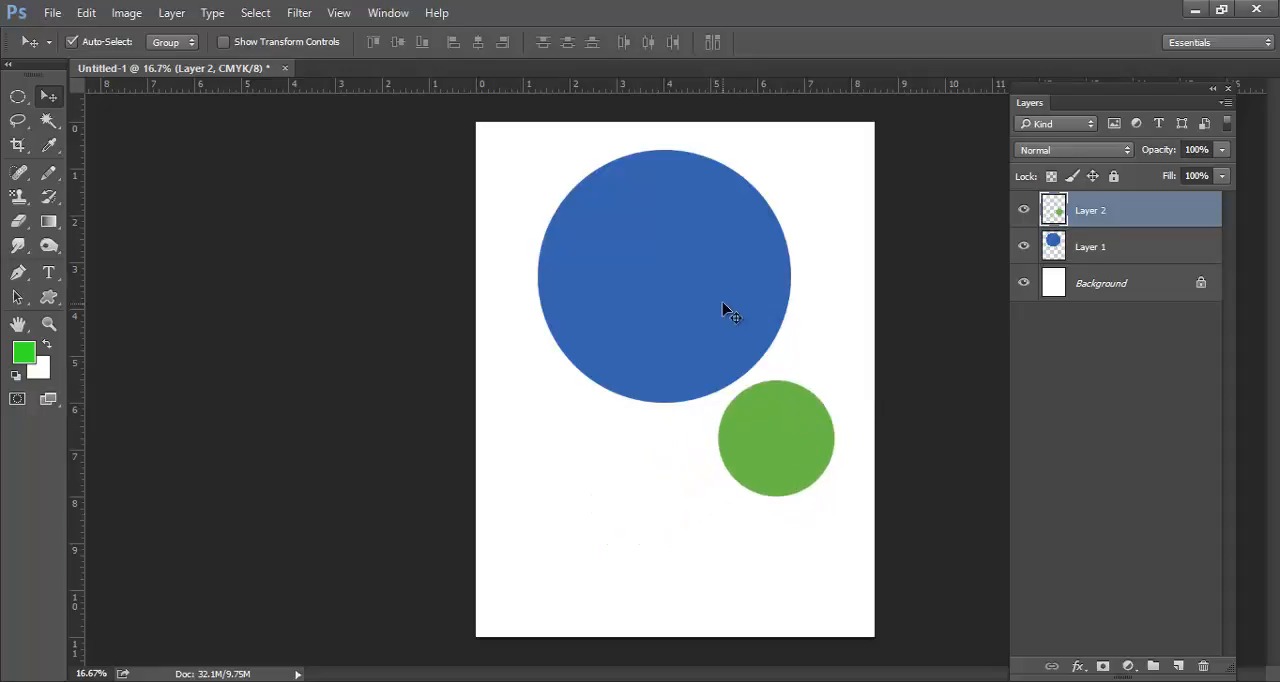
{"action": "mouse_move", "coordinate": [719, 304]}
{"action": "left_mouse_down"}
{"action": "mouse_move", "coordinate": [694, 377]}
{"action": "mouse_move", "coordinate": [697, 440]}
{"action": "mouse_move", "coordinate": [704, 322]}
{"action": "left_mouse_up"}
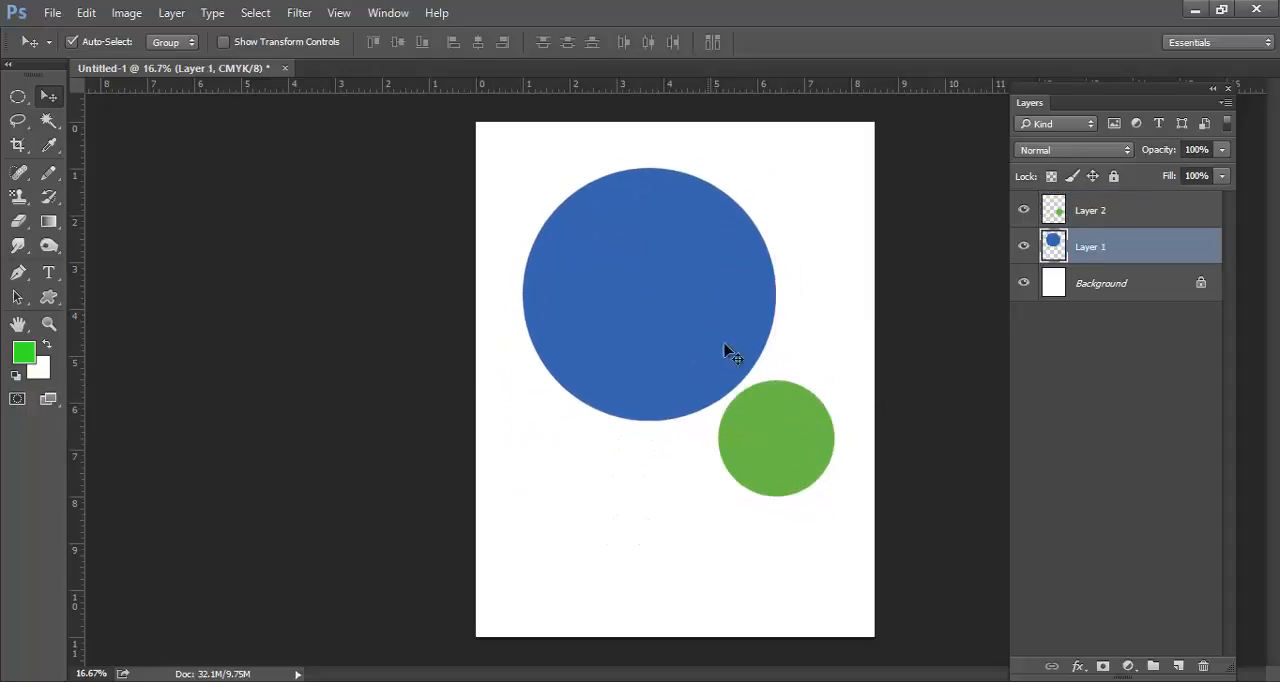
{"action": "left_click_drag", "start_coordinate": [766, 389], "coordinate": [704, 309]}
{"action": "left_click_drag", "start_coordinate": [725, 261], "coordinate": [786, 287]}
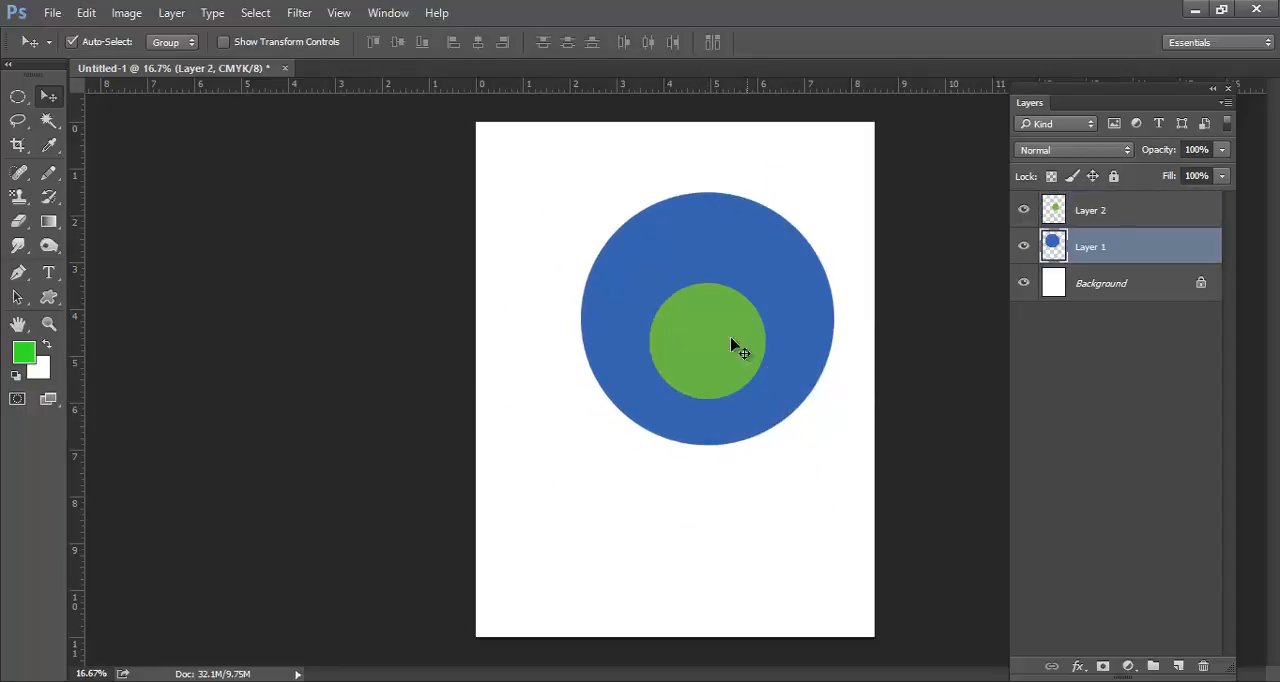
{"action": "left_click_drag", "start_coordinate": [734, 346], "coordinate": [730, 248]}
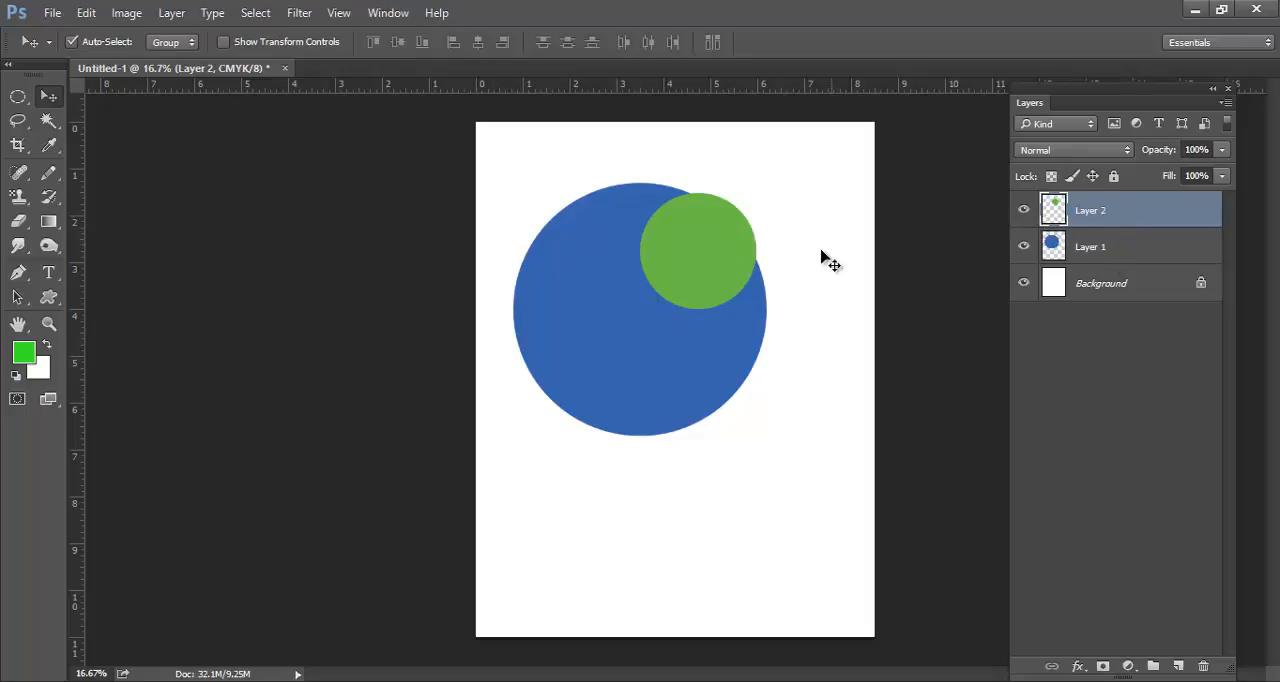
{"action": "left_click_drag", "start_coordinate": [700, 270], "coordinate": [743, 363]}
Move Layer 1 with the blue circle above Layer 2 in the layer order
{"action": "left_click", "coordinate": [1125, 246]}
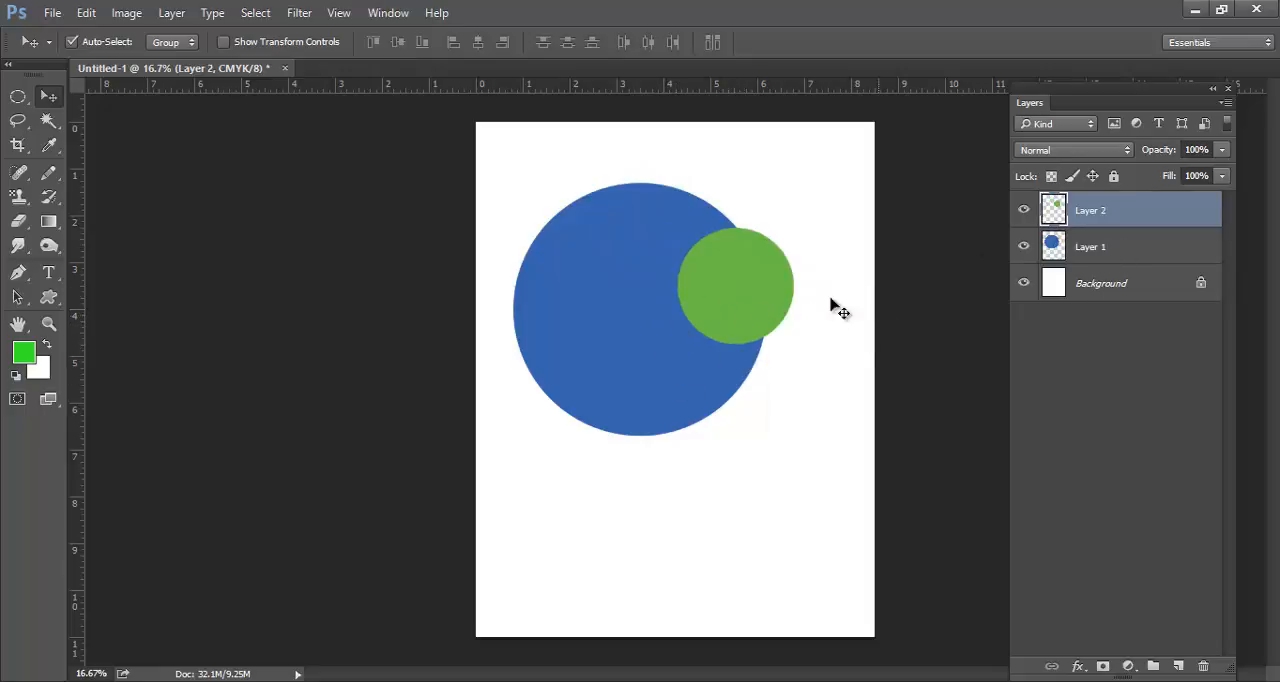
{"action": "left_click", "coordinate": [1142, 253]}
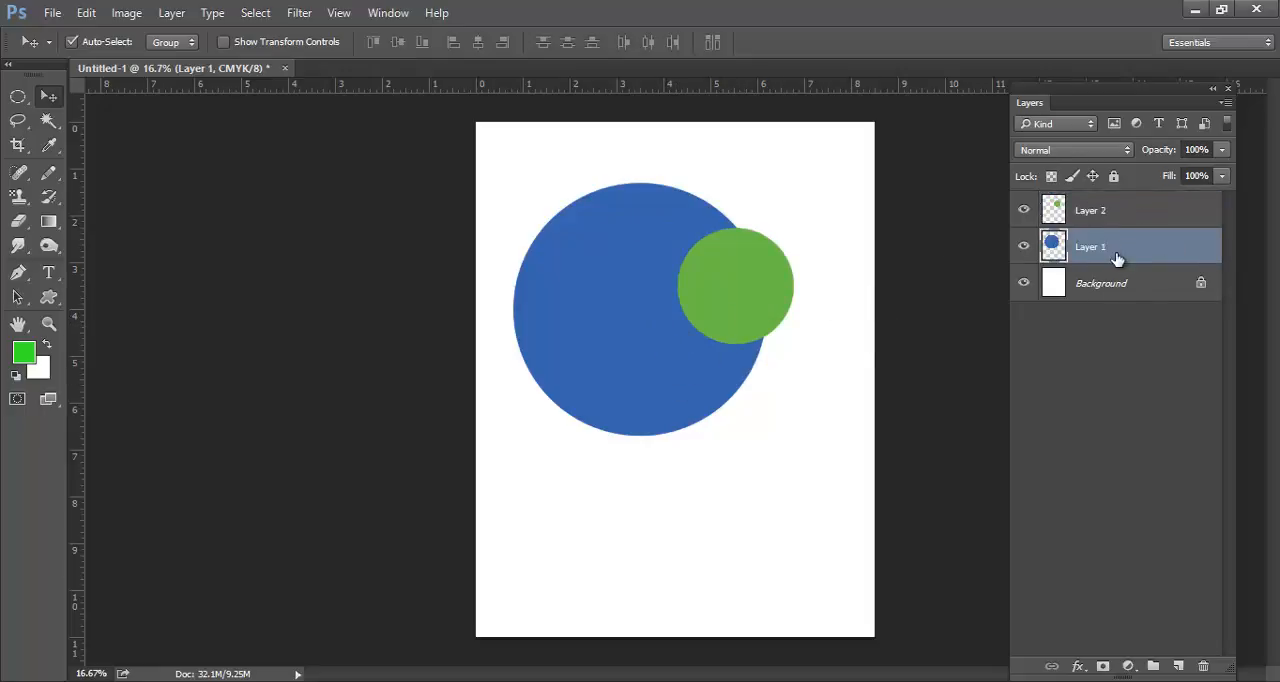
{"action": "left_click_drag", "start_coordinate": [1125, 256], "coordinate": [1126, 207]}
Reposition the blue circle over the page's upper edge and the green circle partly behind its right side, dismissing the application error
{"action": "left_click_drag", "start_coordinate": [718, 312], "coordinate": [826, 289]}
{"action": "left_click_drag", "start_coordinate": [774, 297], "coordinate": [806, 294]}
{"action": "left_click_drag", "start_coordinate": [710, 300], "coordinate": [733, 262]}
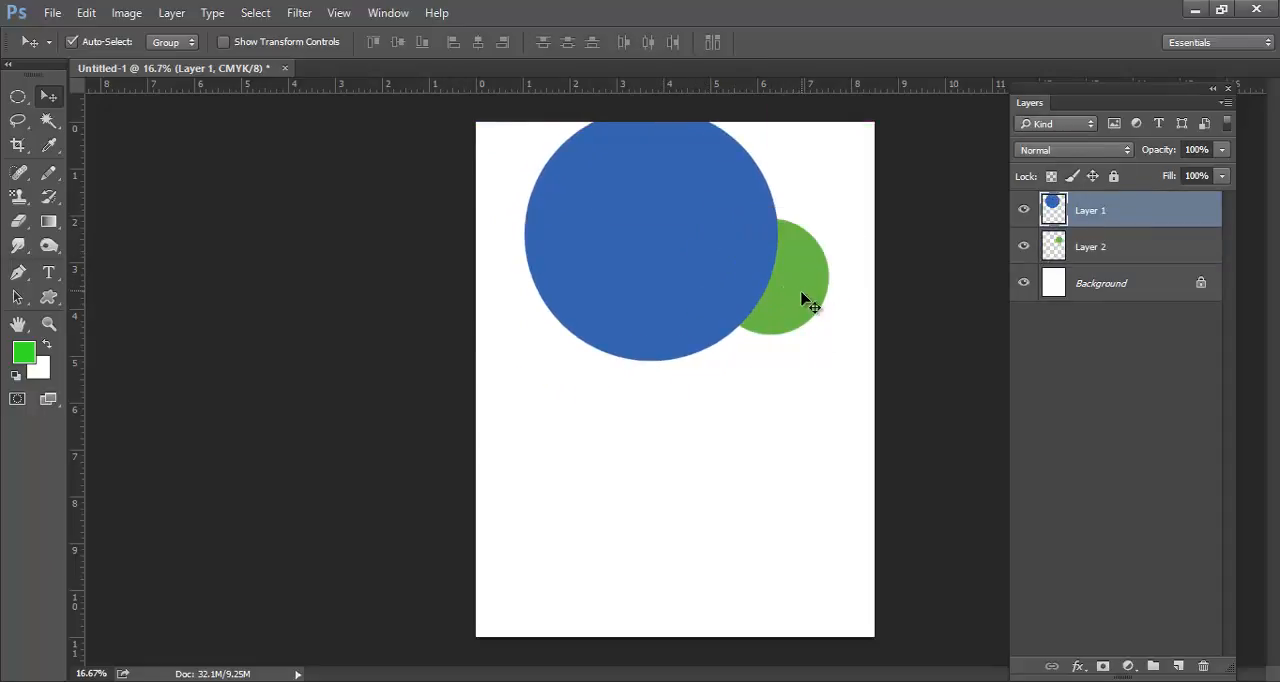
{"action": "left_click_drag", "start_coordinate": [803, 300], "coordinate": [834, 306]}
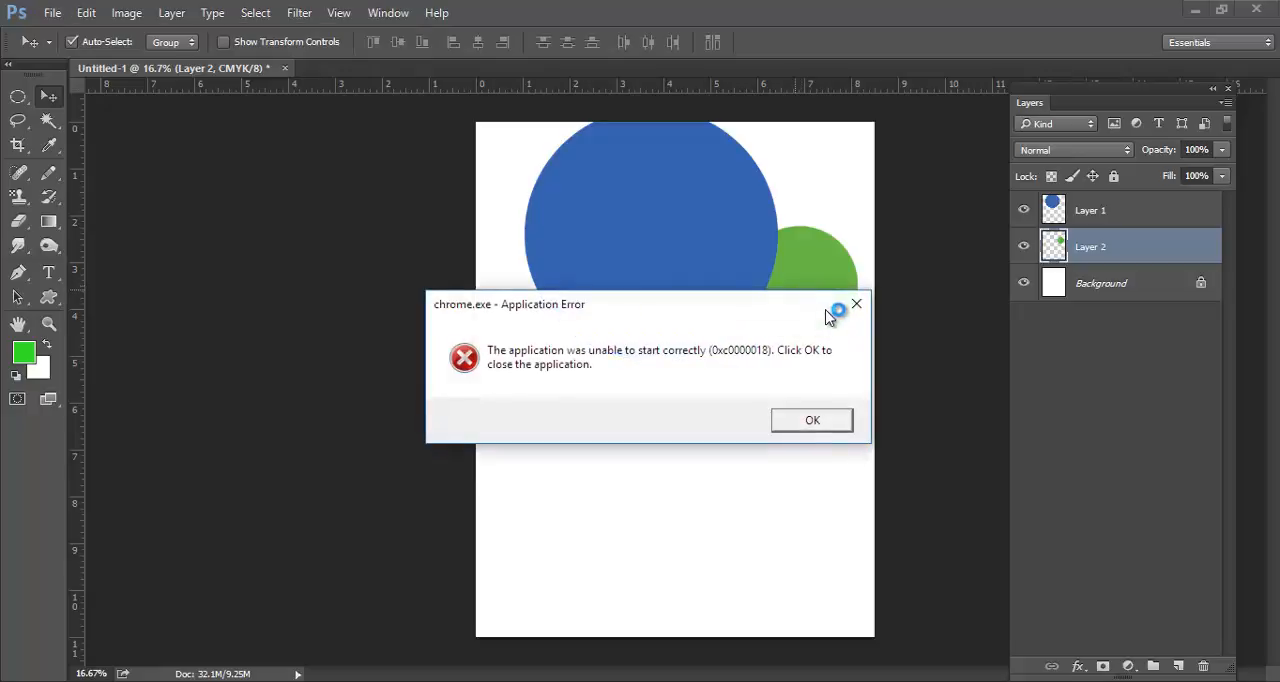
{"action": "left_click", "coordinate": [812, 420]}
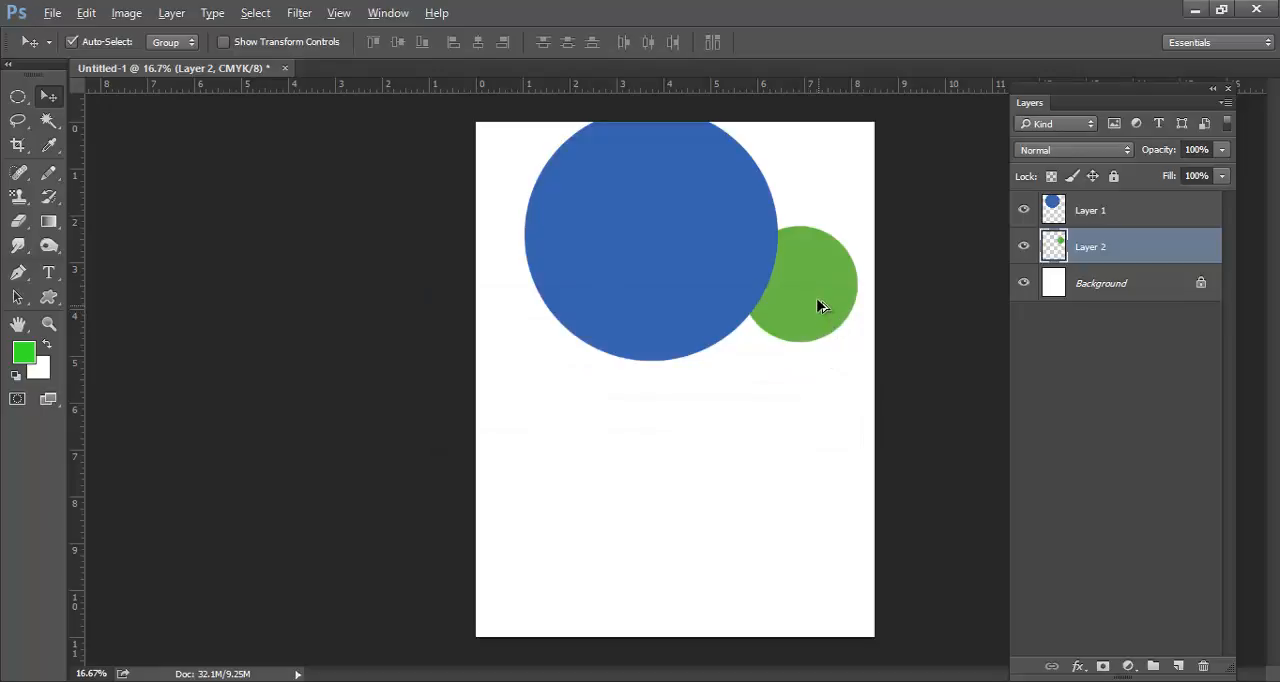
{"action": "mouse_move", "coordinate": [817, 306]}
{"action": "left_mouse_down"}
{"action": "mouse_move", "coordinate": [851, 306]}
{"action": "mouse_move", "coordinate": [826, 303]}
{"action": "left_mouse_up"}
Duplicate the green circle with the Move tool and place the copy directly below the original
{"action": "key", "text": "alt"}
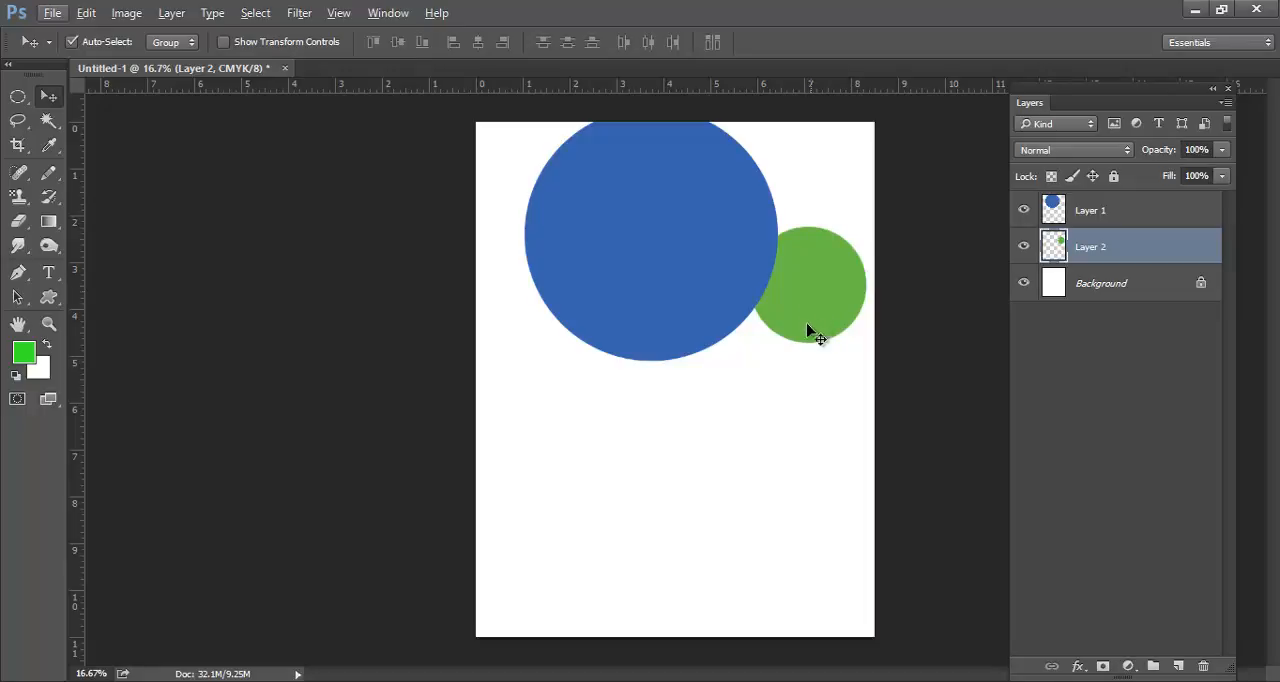
{"action": "key", "text": "alt"}
{"action": "left_click_drag", "start_coordinate": [811, 295], "coordinate": [750, 460]}
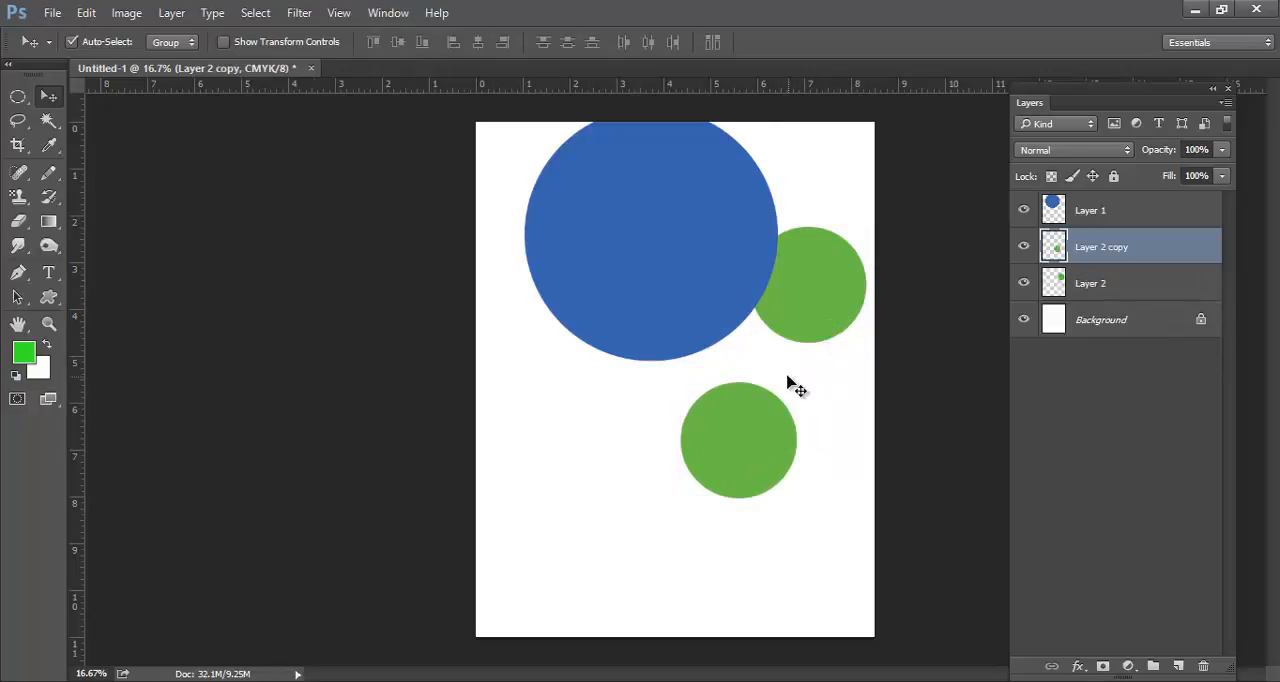
{"action": "left_click_drag", "start_coordinate": [785, 420], "coordinate": [844, 380]}
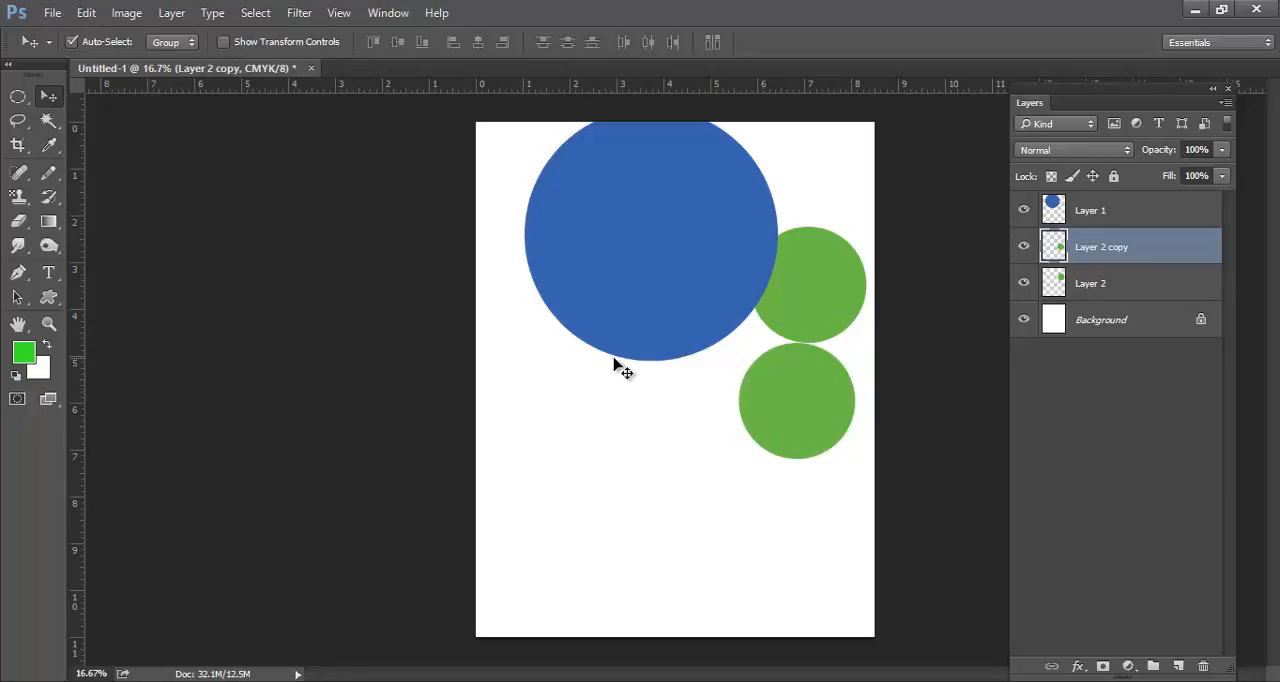
Duplicate the blue circle on Layer 1 and place the copy overlapping the original, slightly to its right
{"action": "left_click", "coordinate": [1144, 212]}
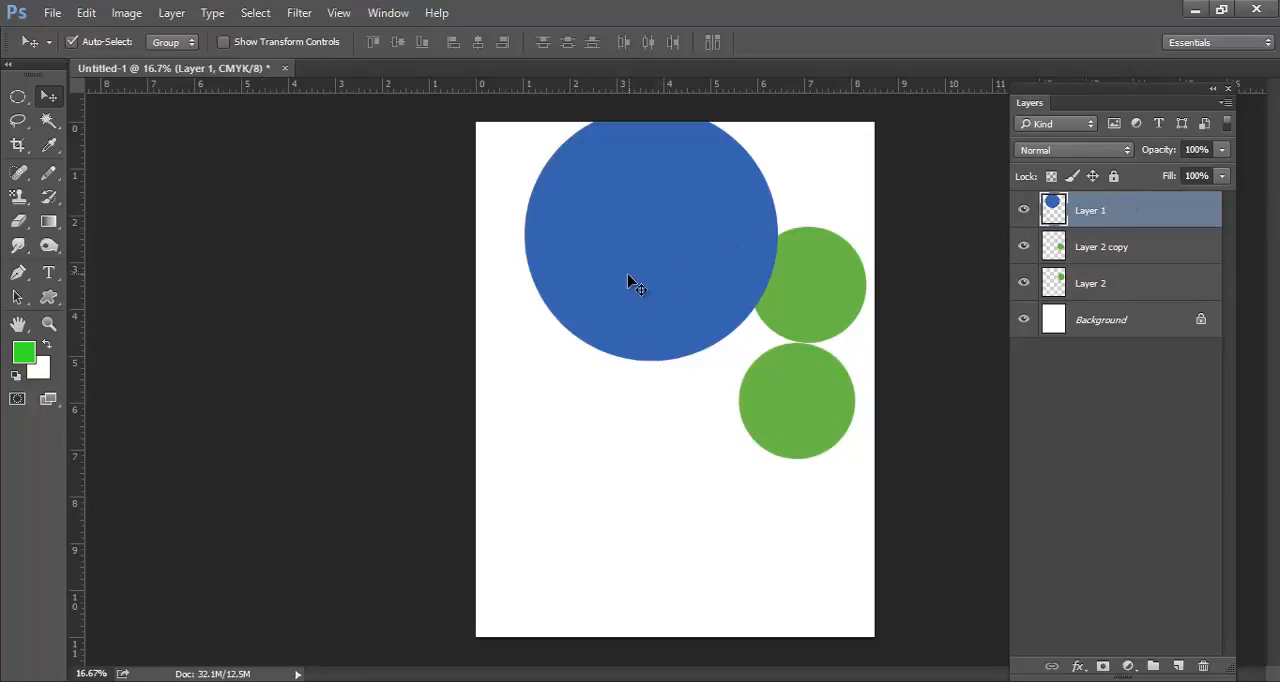
{"action": "left_click_drag", "start_coordinate": [628, 270], "coordinate": [630, 487]}
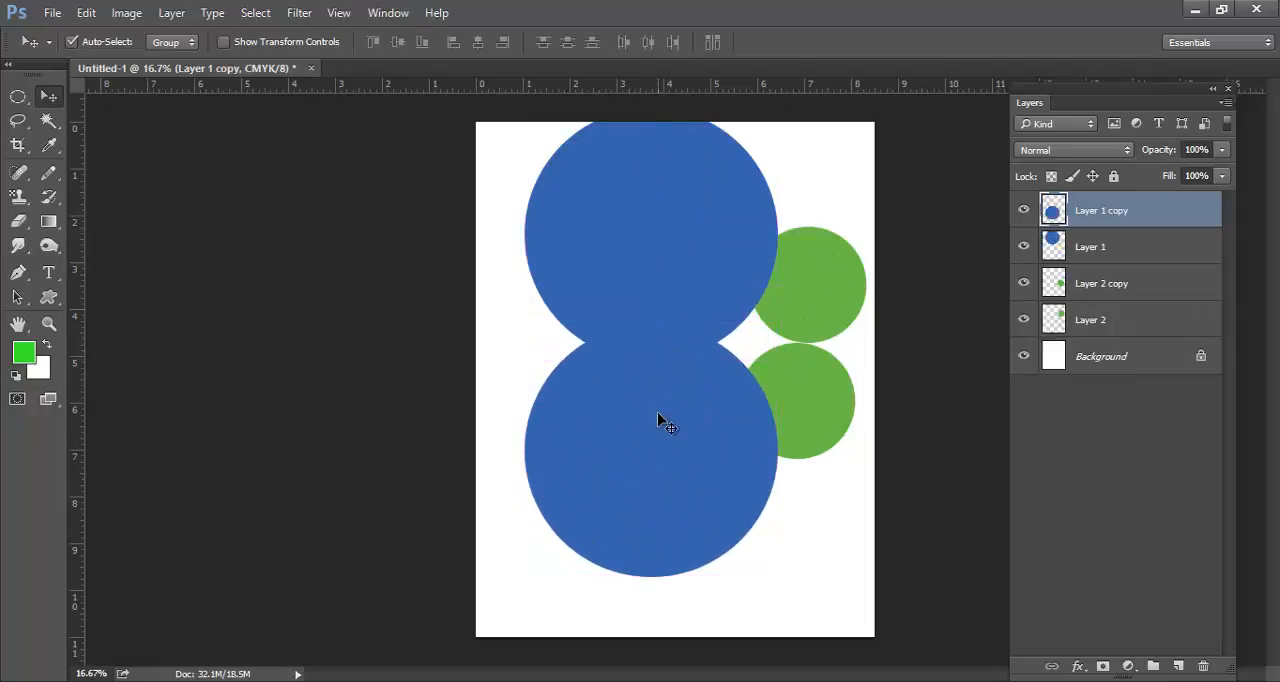
{"action": "left_click_drag", "start_coordinate": [660, 443], "coordinate": [732, 283]}
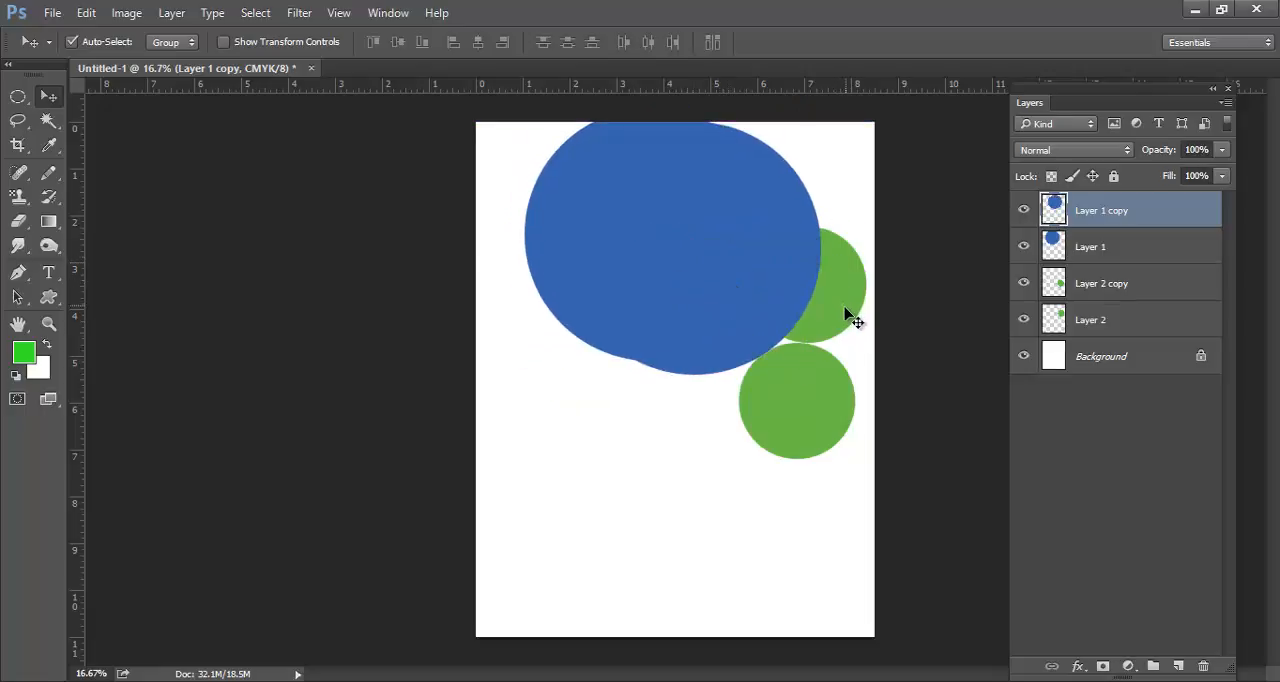
Delete all the blue and green circle layers, keeping only the Background layer
{"action": "key", "text": "Delete"}
{"action": "key", "text": "Delete"}
{"action": "key", "text": "Delete"}
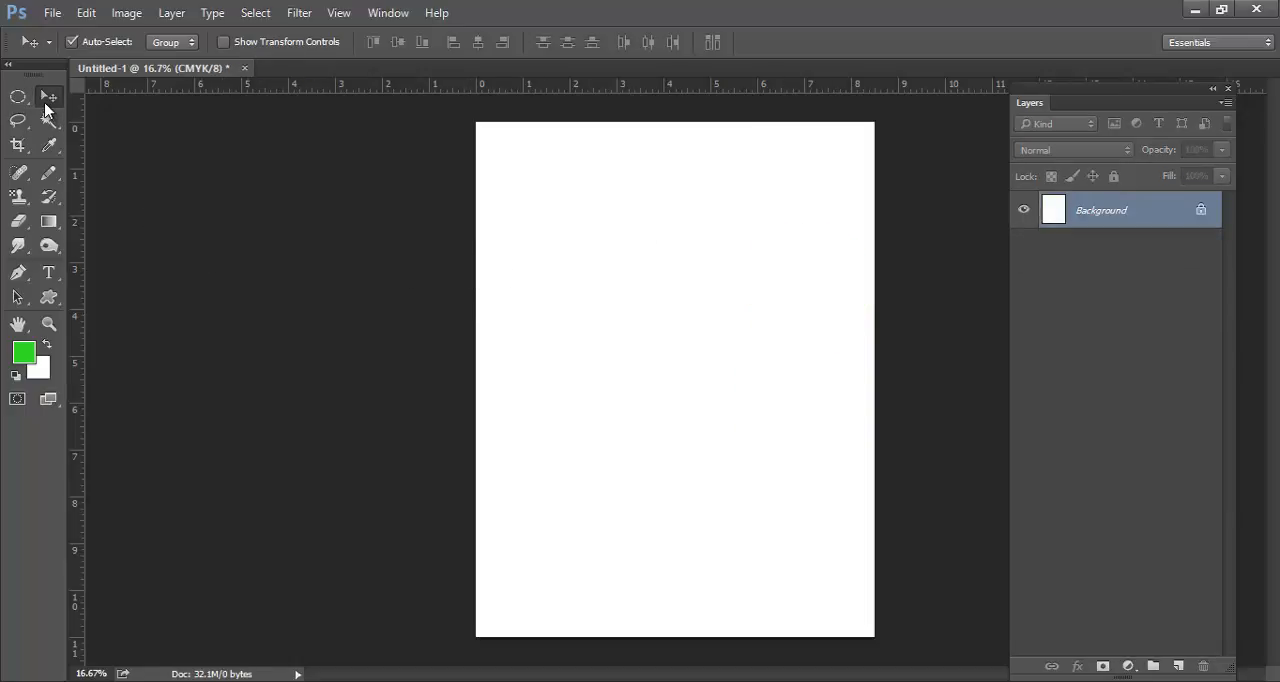
Examine the tool variants grouped under the Marquee, Lasso and Magic Wand tools
{"action": "left_click", "coordinate": [18, 96]}
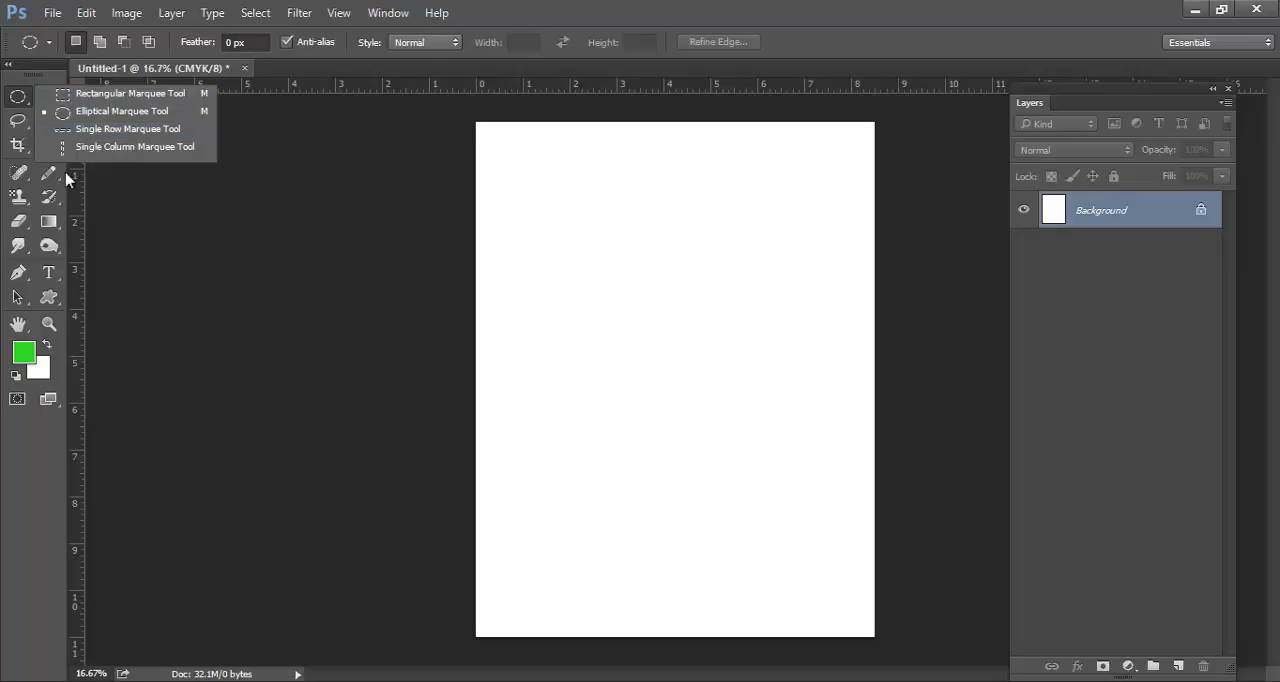
{"action": "left_click", "coordinate": [18, 100]}
{"action": "right_click", "coordinate": [18, 100]}
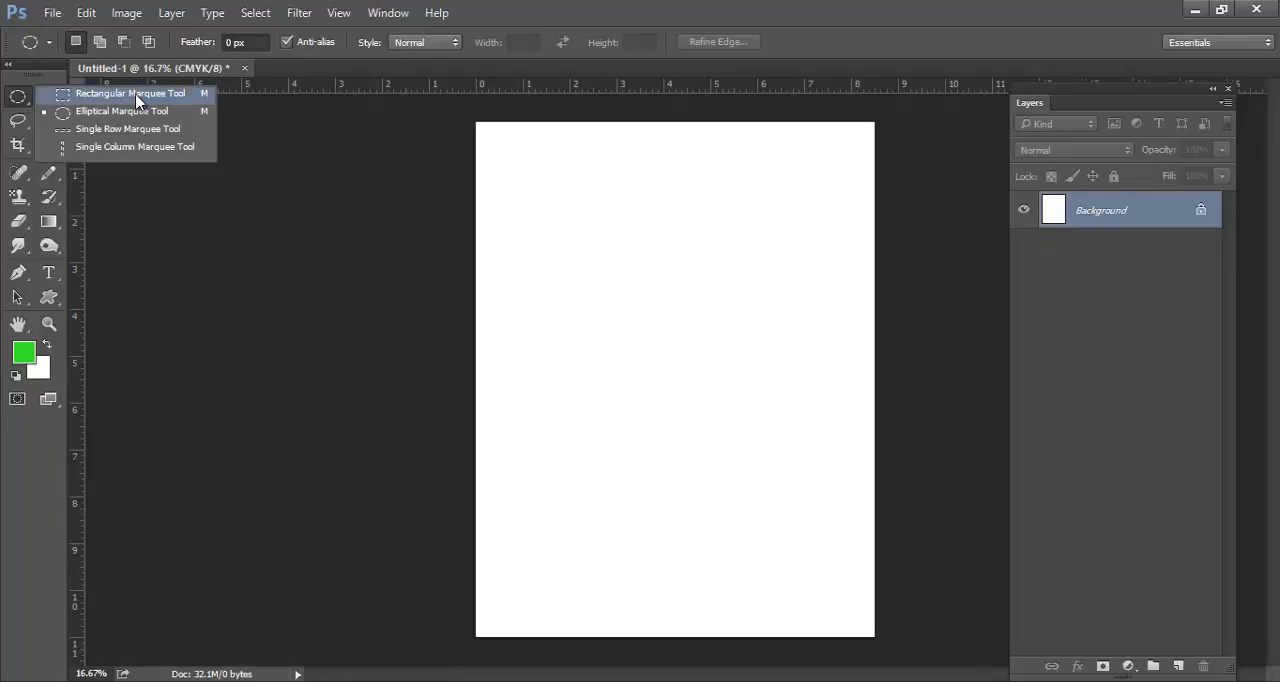
{"action": "left_click", "coordinate": [18, 120]}
{"action": "right_click", "coordinate": [18, 120]}
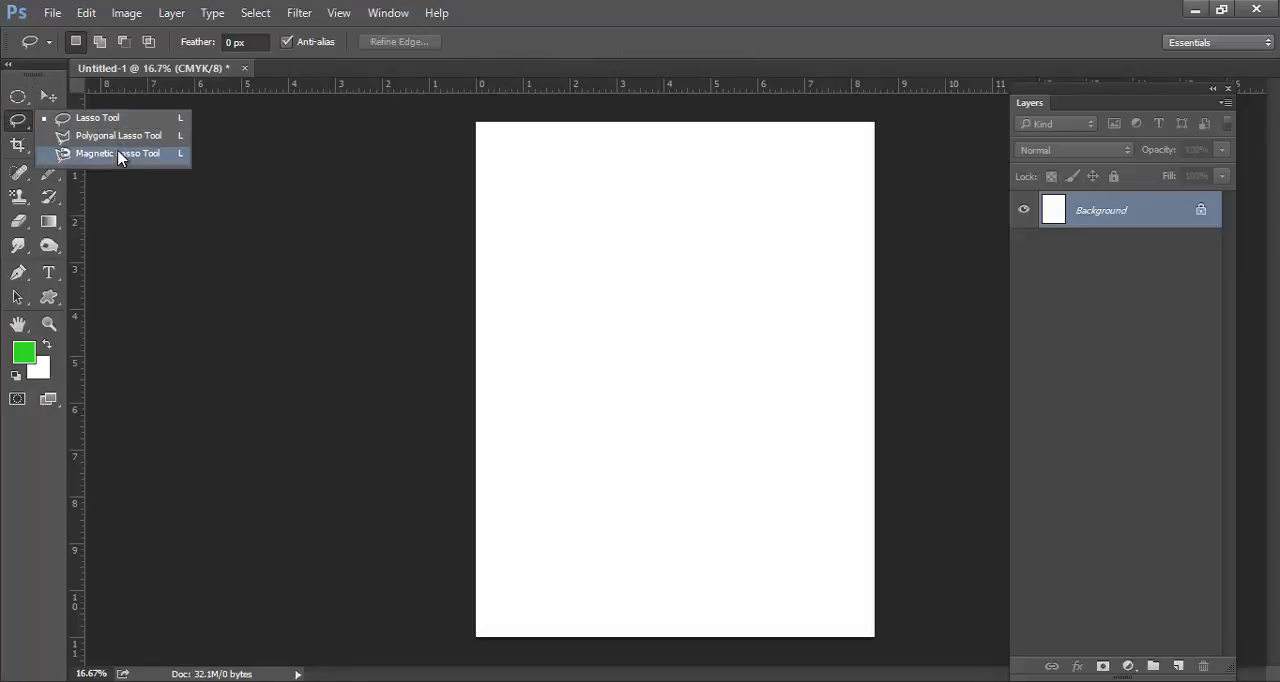
{"action": "left_click", "coordinate": [38, 122]}
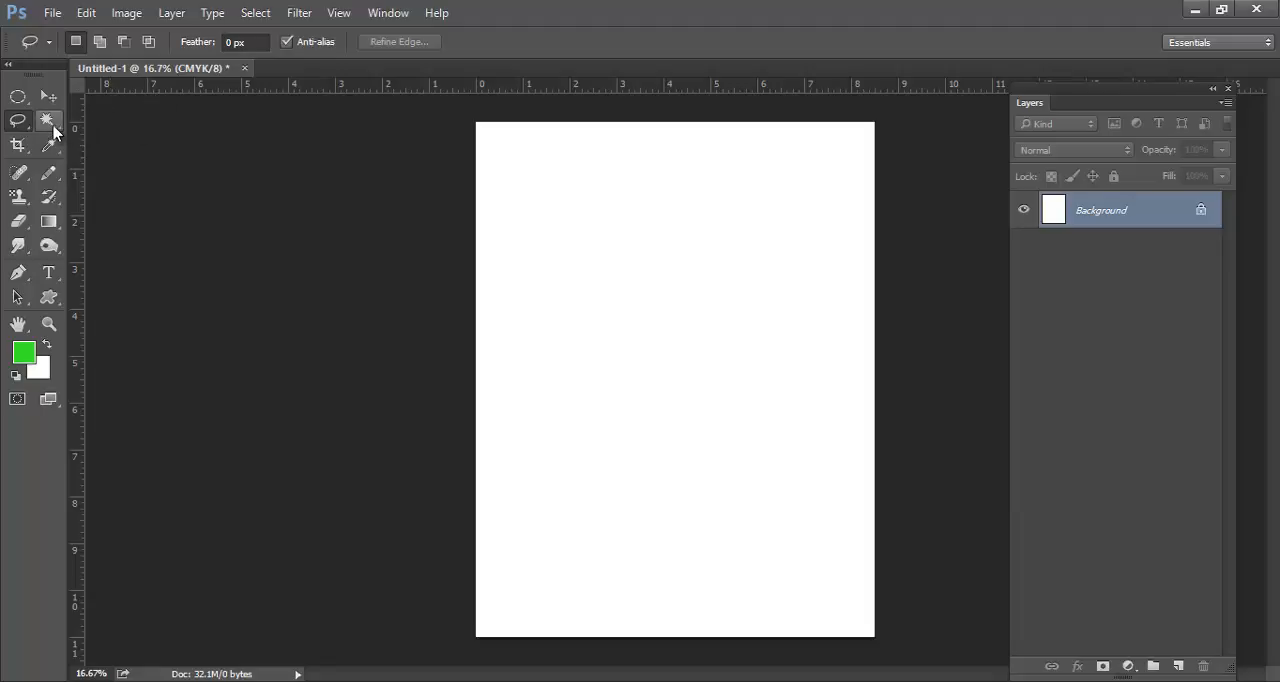
{"action": "left_click", "coordinate": [53, 127]}
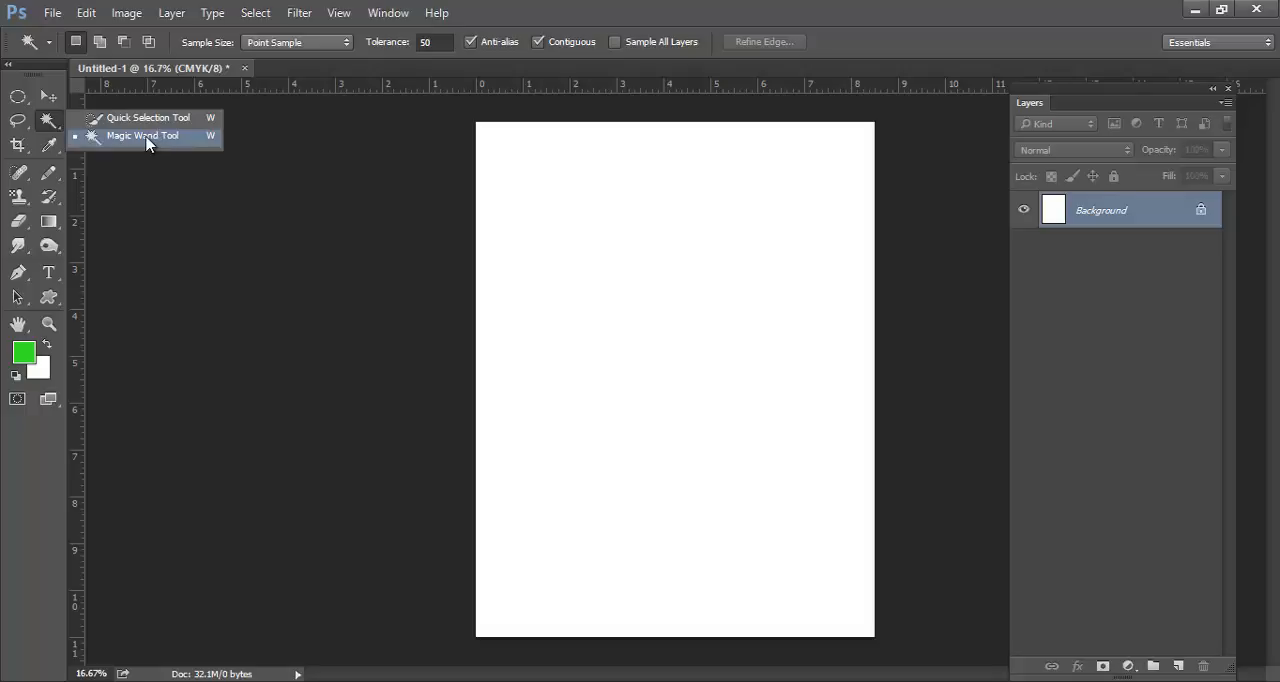
{"action": "left_click", "coordinate": [19, 121]}
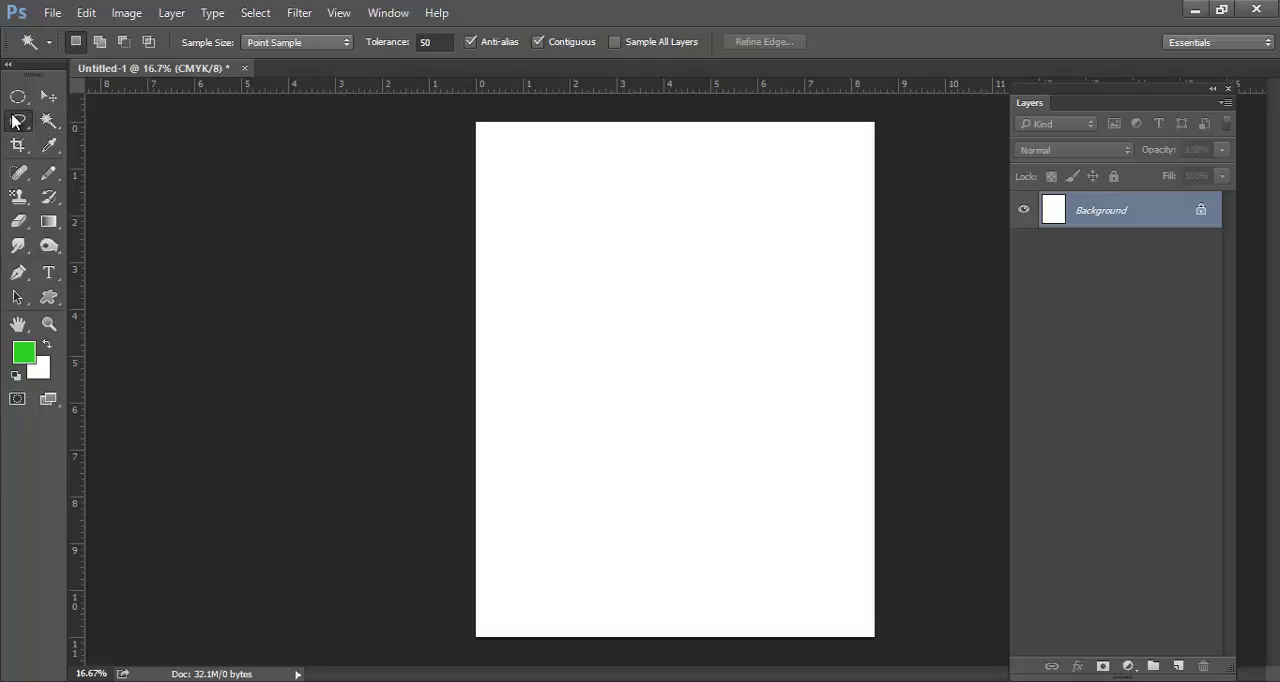
{"action": "left_click", "coordinate": [16, 100]}
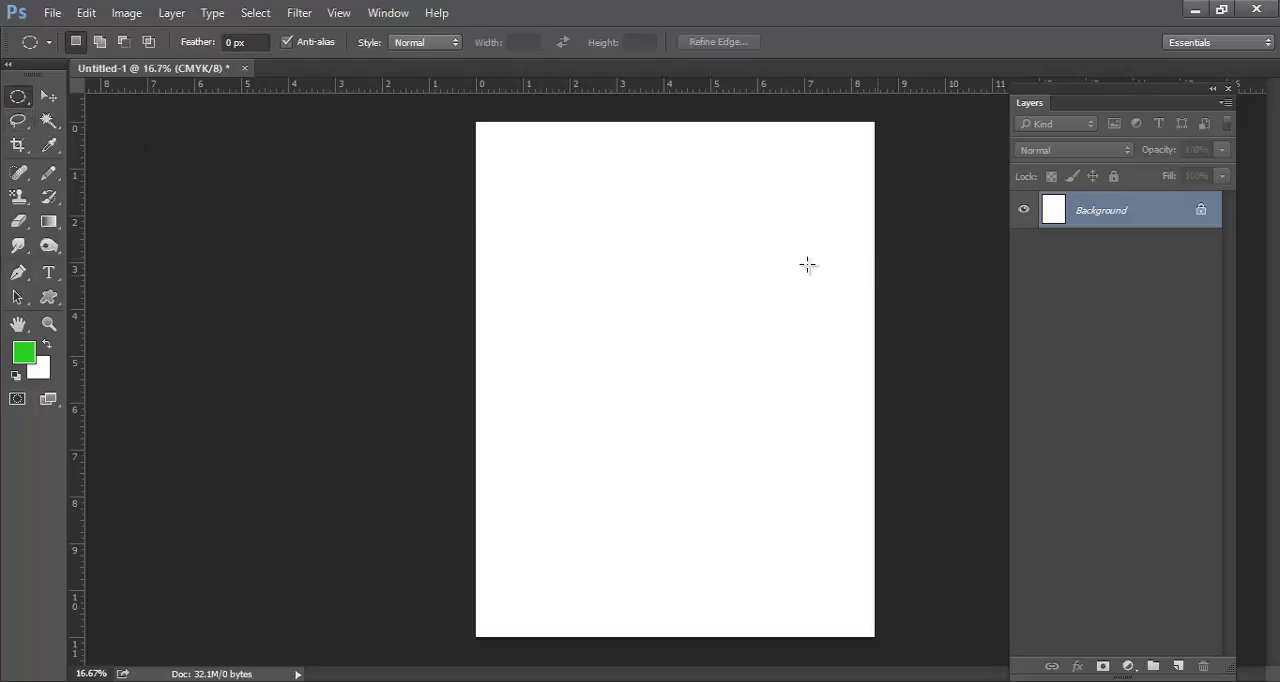
Draw an irregular freehand selection about 5.5 in wide and 6 in tall in the page's upper half with the Lasso tool
{"action": "left_click", "coordinate": [17, 120]}
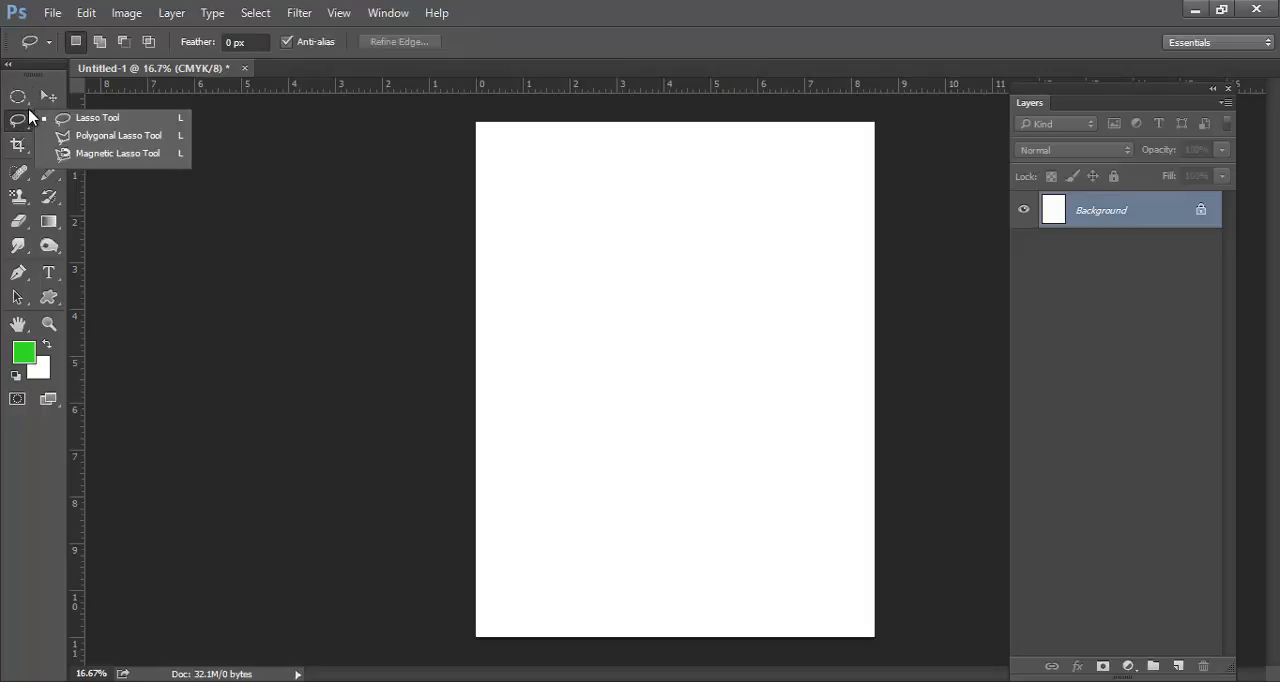
{"action": "left_click", "coordinate": [629, 163]}
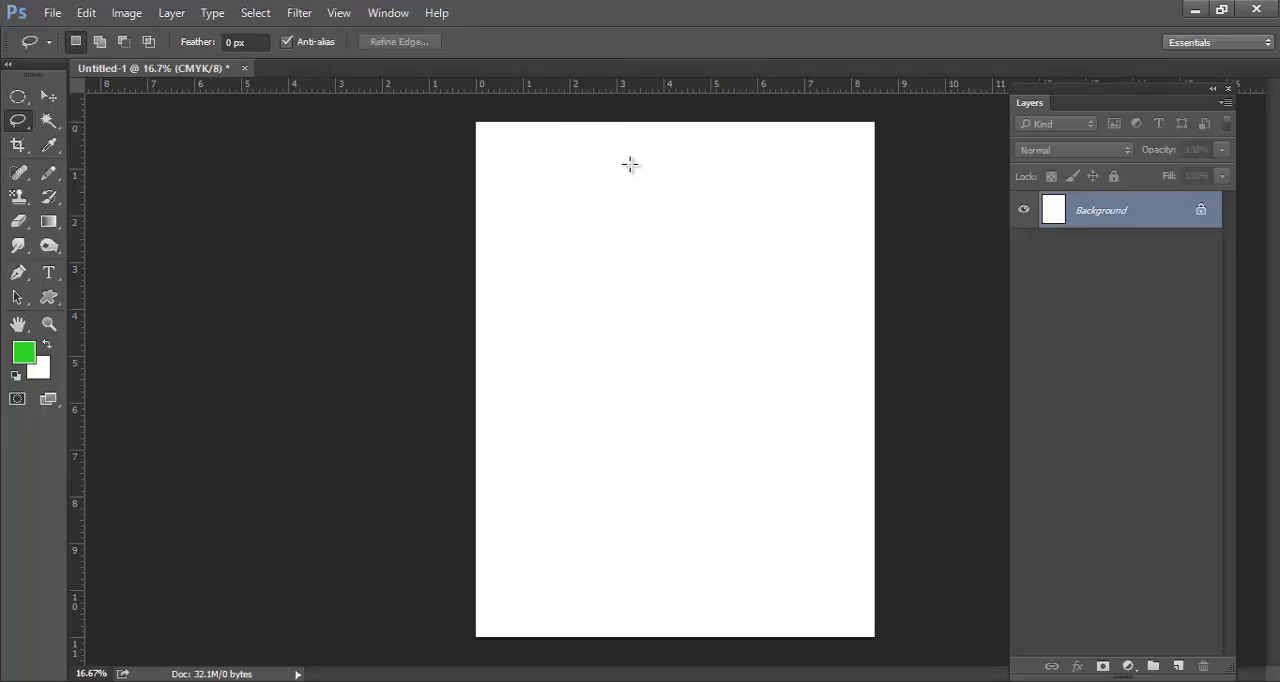
{"action": "mouse_move", "coordinate": [634, 164]}
{"action": "left_mouse_down"}
{"action": "mouse_move", "coordinate": [579, 169]}
{"action": "mouse_move", "coordinate": [552, 208]}
{"action": "mouse_move", "coordinate": [552, 246]}
{"action": "mouse_move", "coordinate": [637, 309]}
{"action": "mouse_move", "coordinate": [642, 370]}
{"action": "mouse_move", "coordinate": [674, 421]}
{"action": "mouse_move", "coordinate": [812, 358]}
{"action": "mouse_move", "coordinate": [739, 208]}
{"action": "mouse_move", "coordinate": [763, 175]}
{"action": "mouse_move", "coordinate": [679, 153]}
{"action": "mouse_move", "coordinate": [667, 217]}
{"action": "mouse_move", "coordinate": [633, 165]}
{"action": "left_mouse_up"}
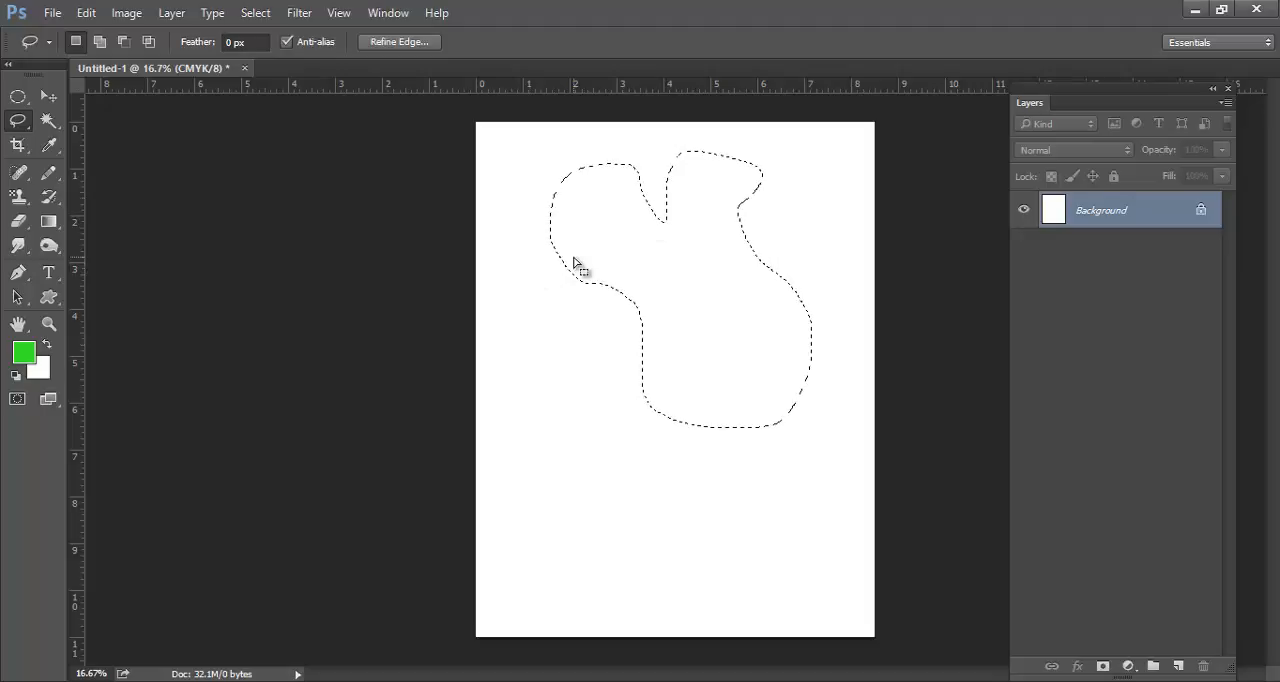
Create a new layer, fill the freehand selection with the green foreground color, and deselect it
{"action": "key", "text": "ctrl+shift+n"}
{"action": "key", "text": "Return"}
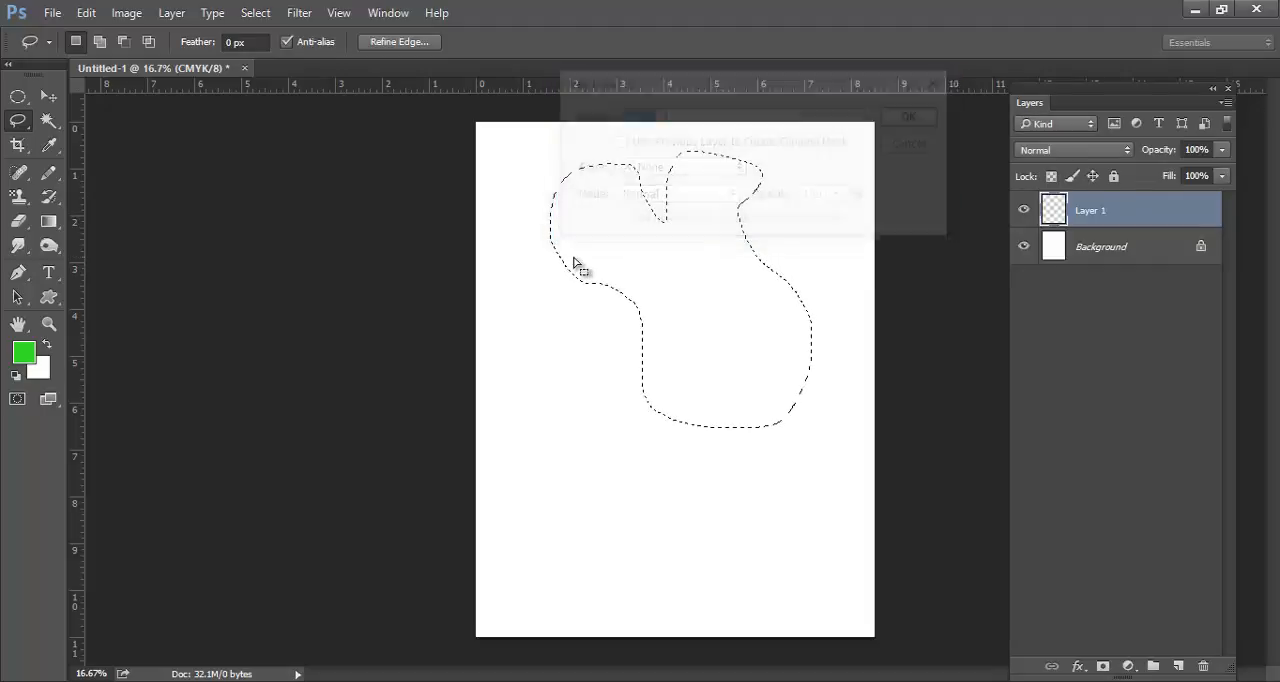
{"action": "key", "text": "alt+BackSpace"}
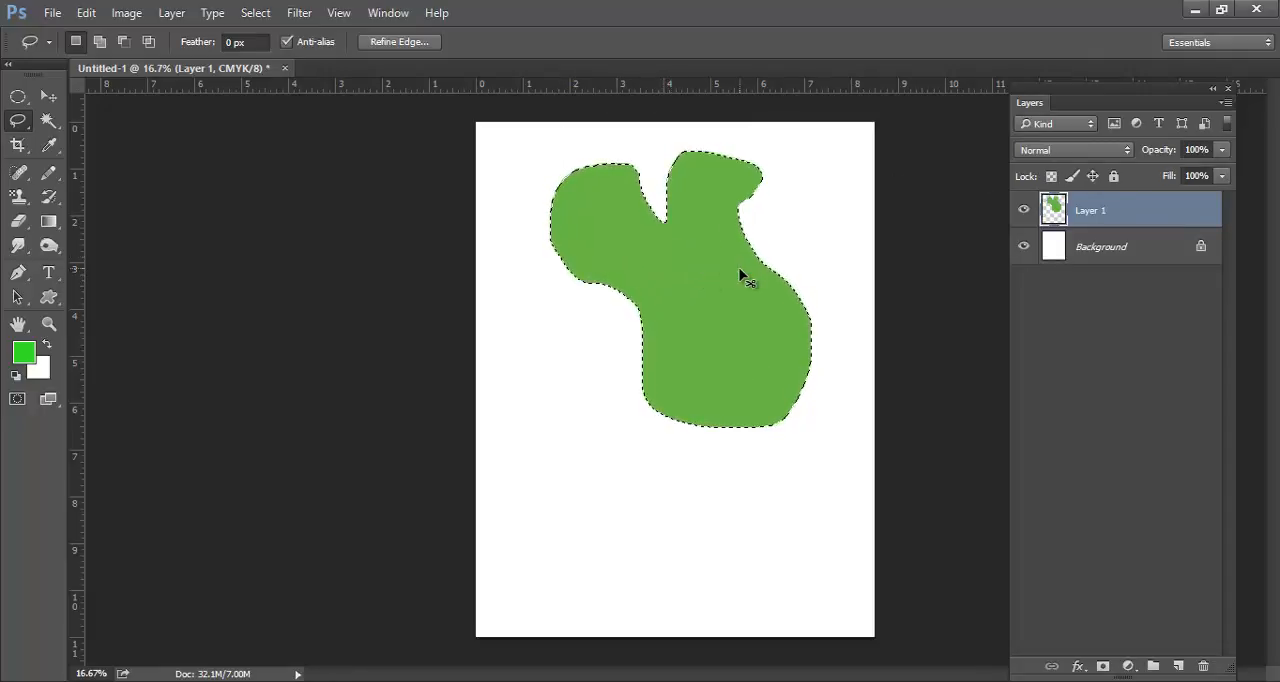
{"action": "key", "text": "ctrl+d"}
Draw a four-sided selection about 3.5 in wide and 4 in tall in the page's lower left with the Polygonal Lasso tool
{"action": "right_click", "coordinate": [14, 133]}
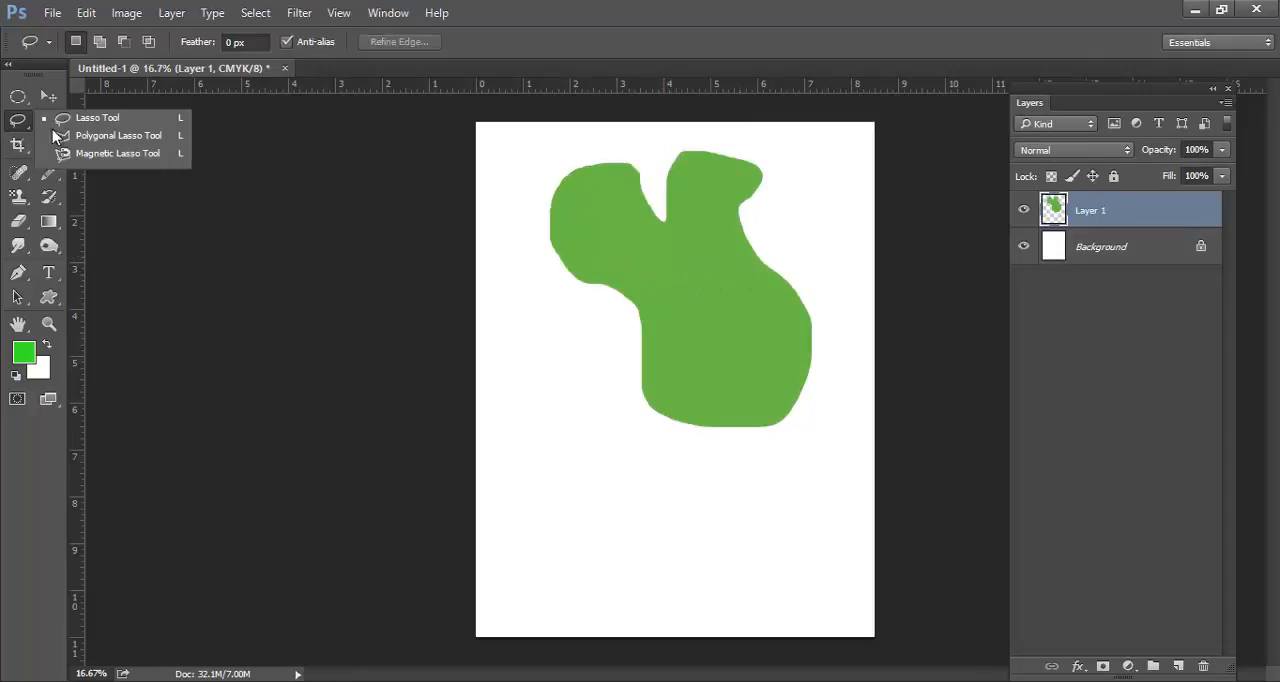
{"action": "left_click", "coordinate": [90, 137]}
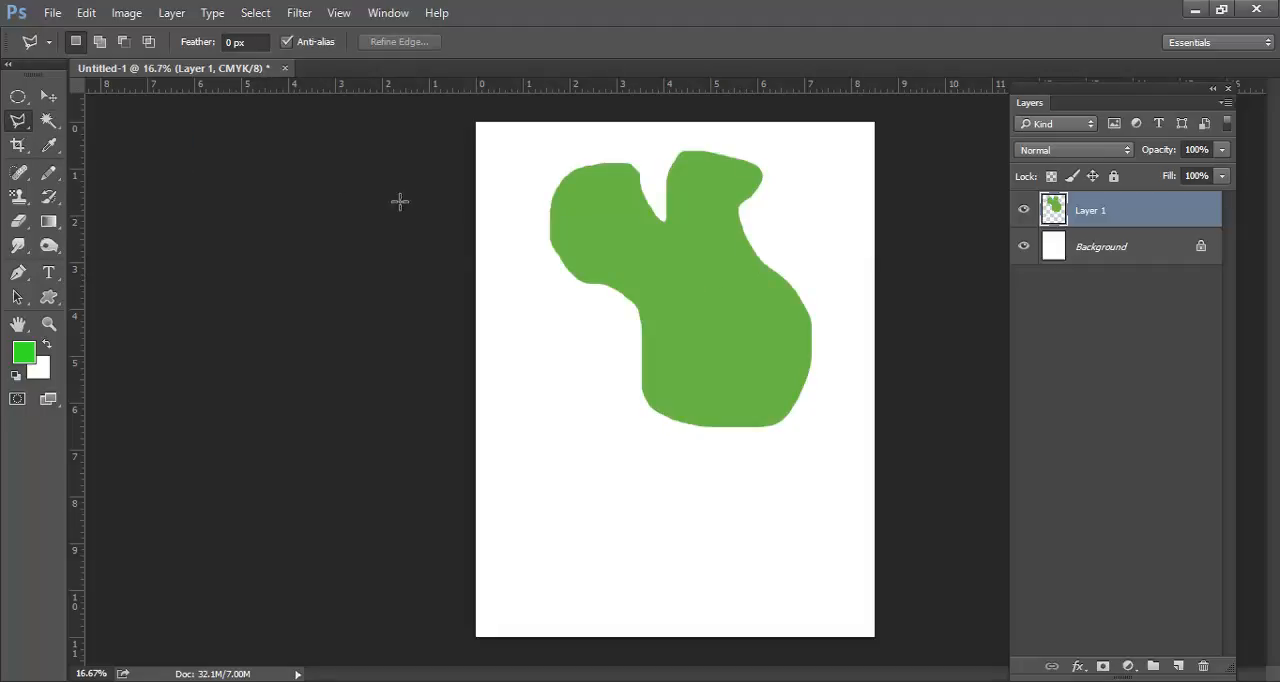
{"action": "left_click", "coordinate": [578, 404]}
{"action": "left_click", "coordinate": [514, 509]}
{"action": "left_click", "coordinate": [566, 590]}
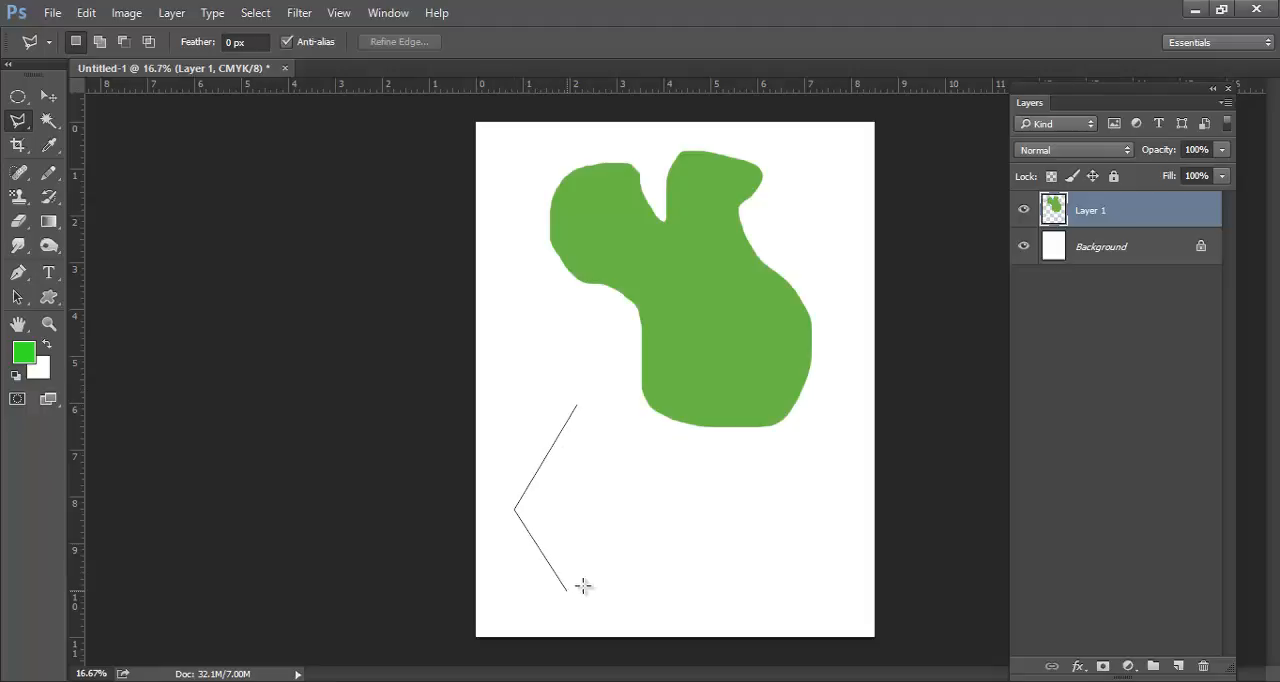
{"action": "double_click", "coordinate": [679, 536]}
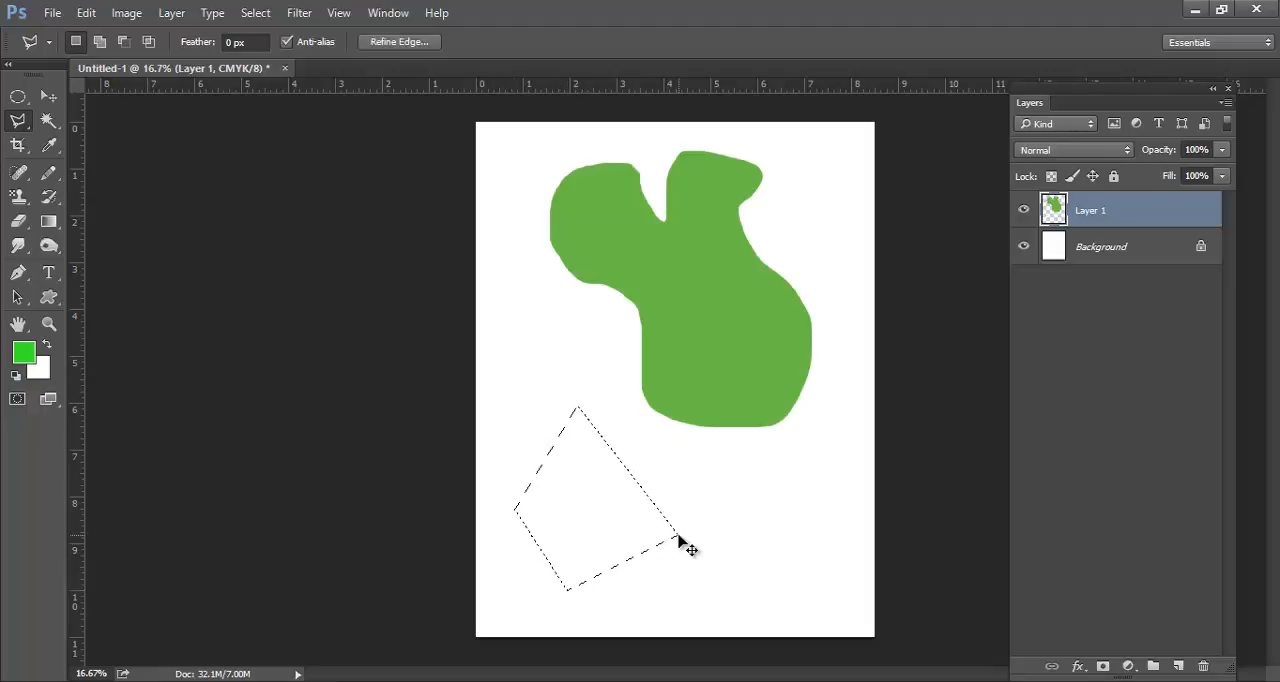
Replace the four-sided selection with a zigzag-topped one about 5.5 in wide and 4 in tall in the page's lower half using the Polygonal Lasso tool
{"action": "key", "text": "ctrl+d"}
{"action": "left_click", "coordinate": [578, 385]}
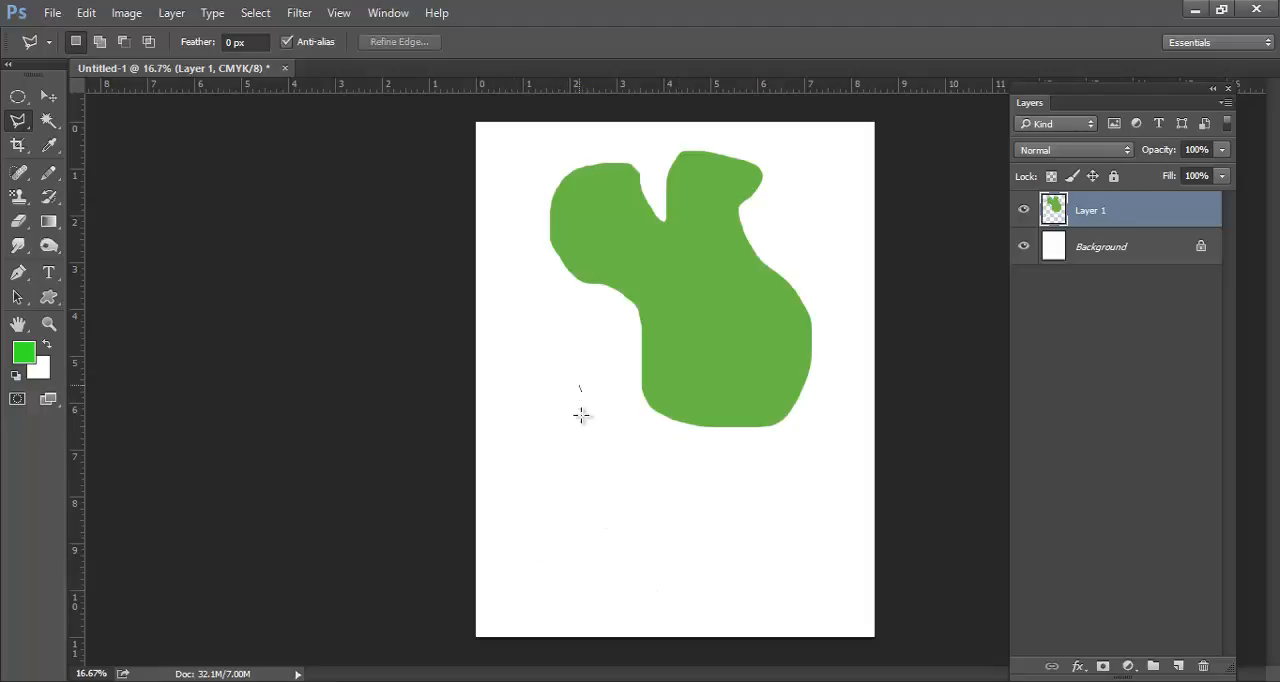
{"action": "left_click", "coordinate": [578, 561]}
{"action": "left_click", "coordinate": [829, 565]}
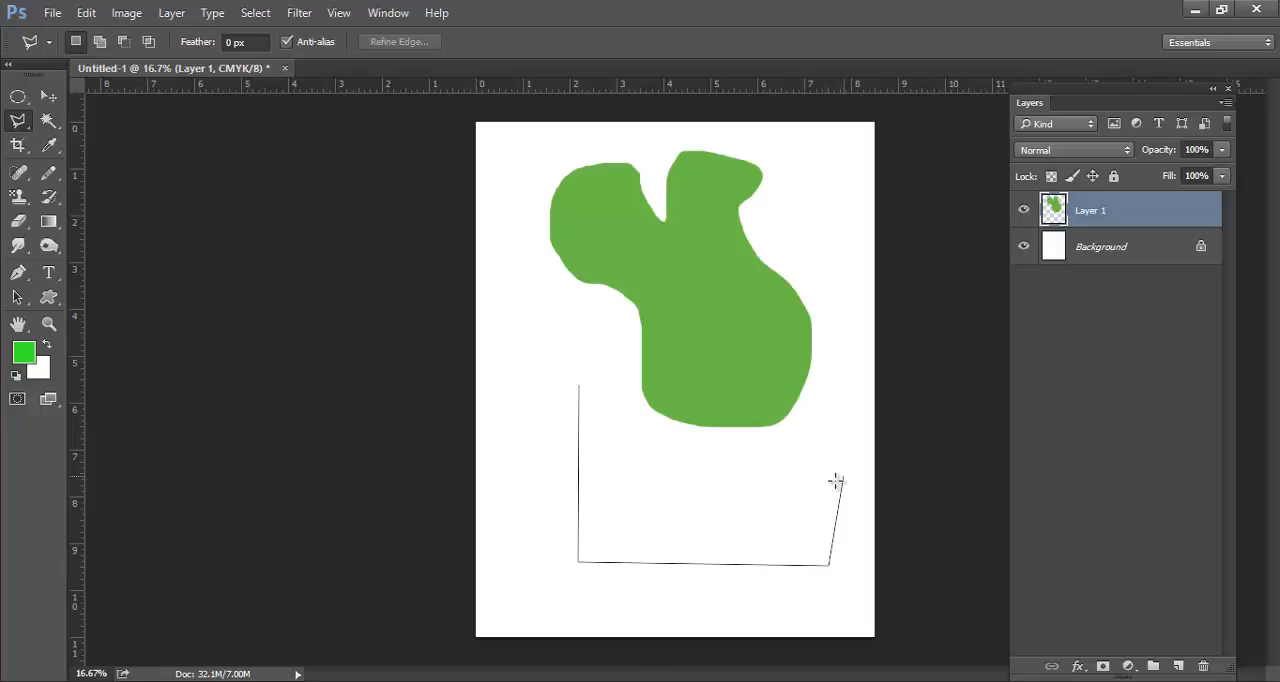
{"action": "left_click", "coordinate": [843, 477]}
{"action": "left_click", "coordinate": [747, 530]}
{"action": "left_click", "coordinate": [697, 462]}
{"action": "left_click", "coordinate": [616, 510]}
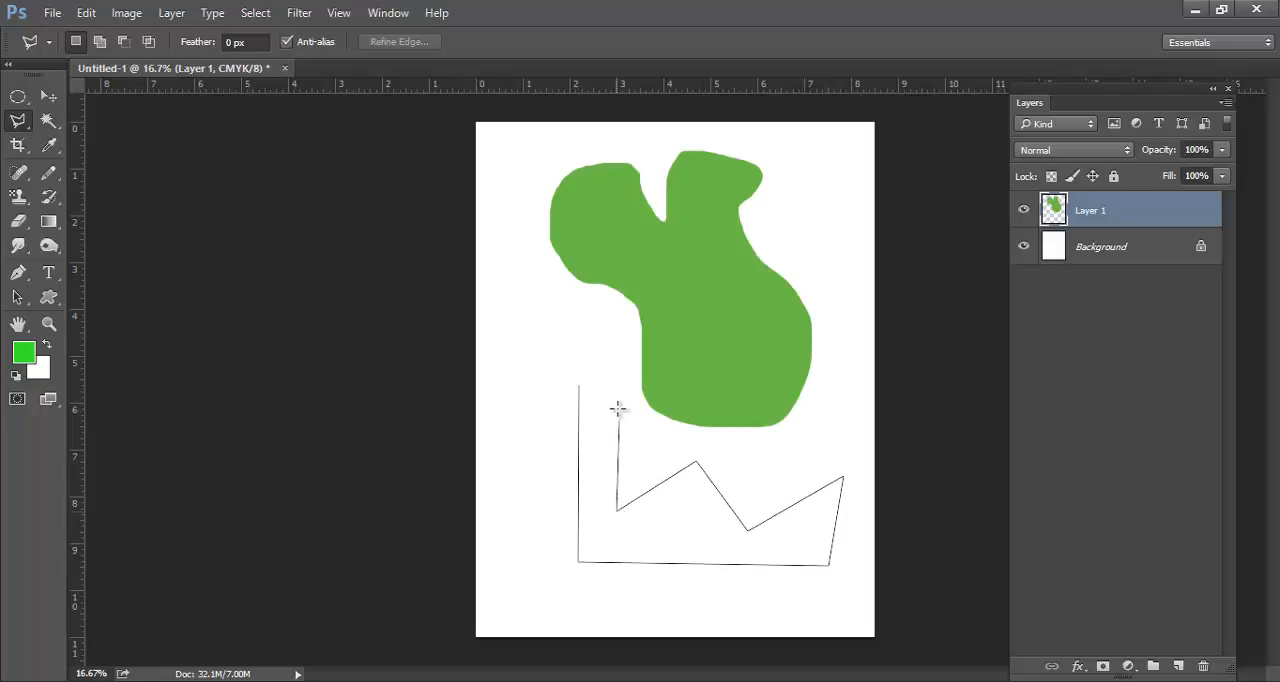
{"action": "left_click", "coordinate": [579, 389]}
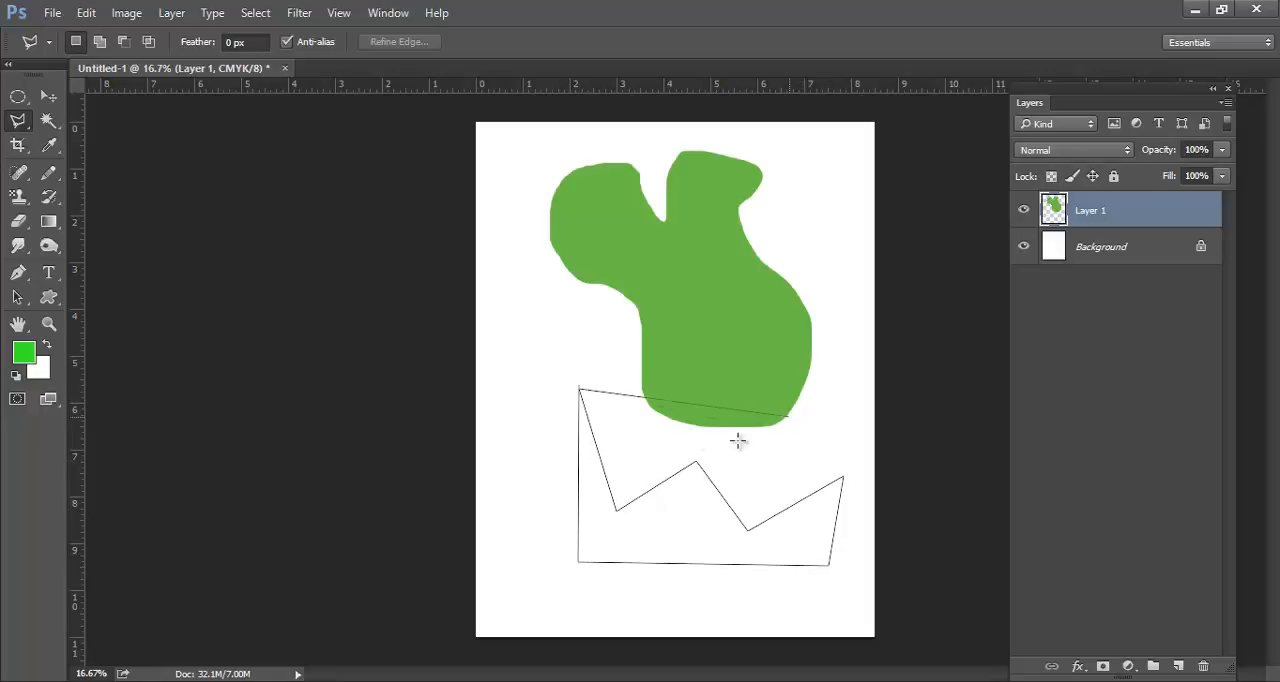
{"action": "double_click", "coordinate": [697, 451]}
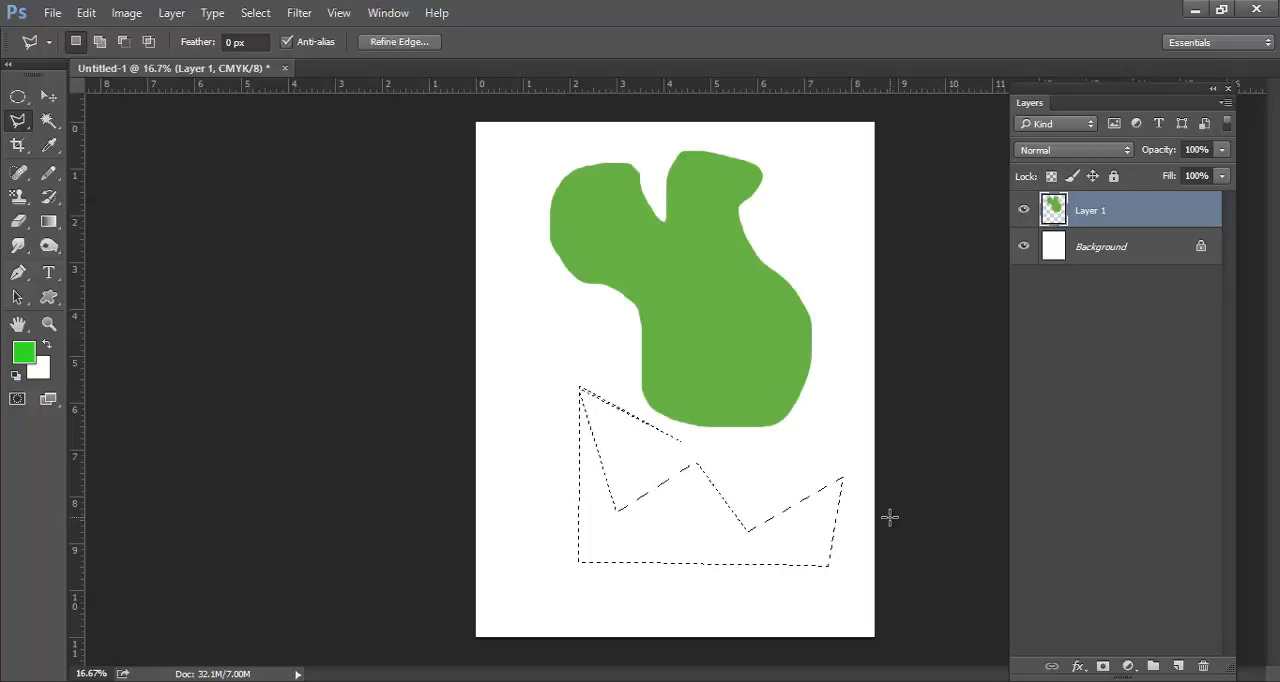
Create a new layer with the default name, fill the zigzag selection with blue #03a3ff as the foreground color, and deselect it
{"action": "key", "text": "ctrl+shift+n"}
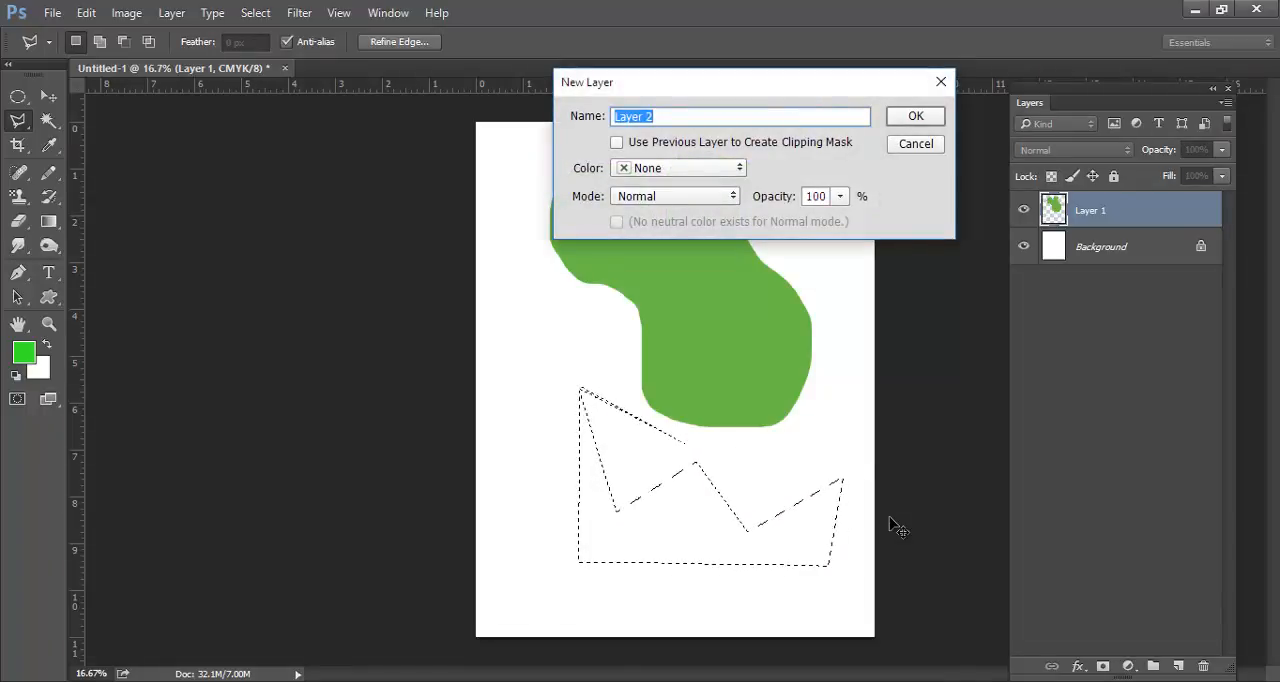
{"action": "key", "text": "Return"}
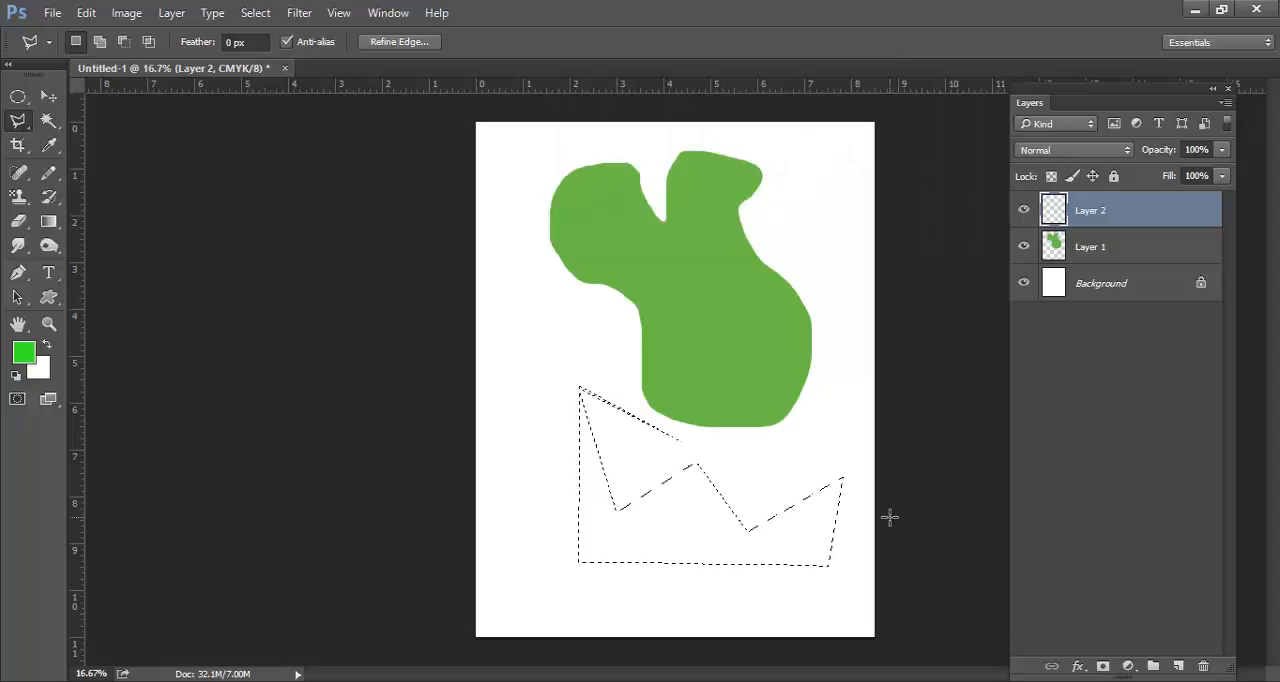
{"action": "left_click", "coordinate": [22, 352]}
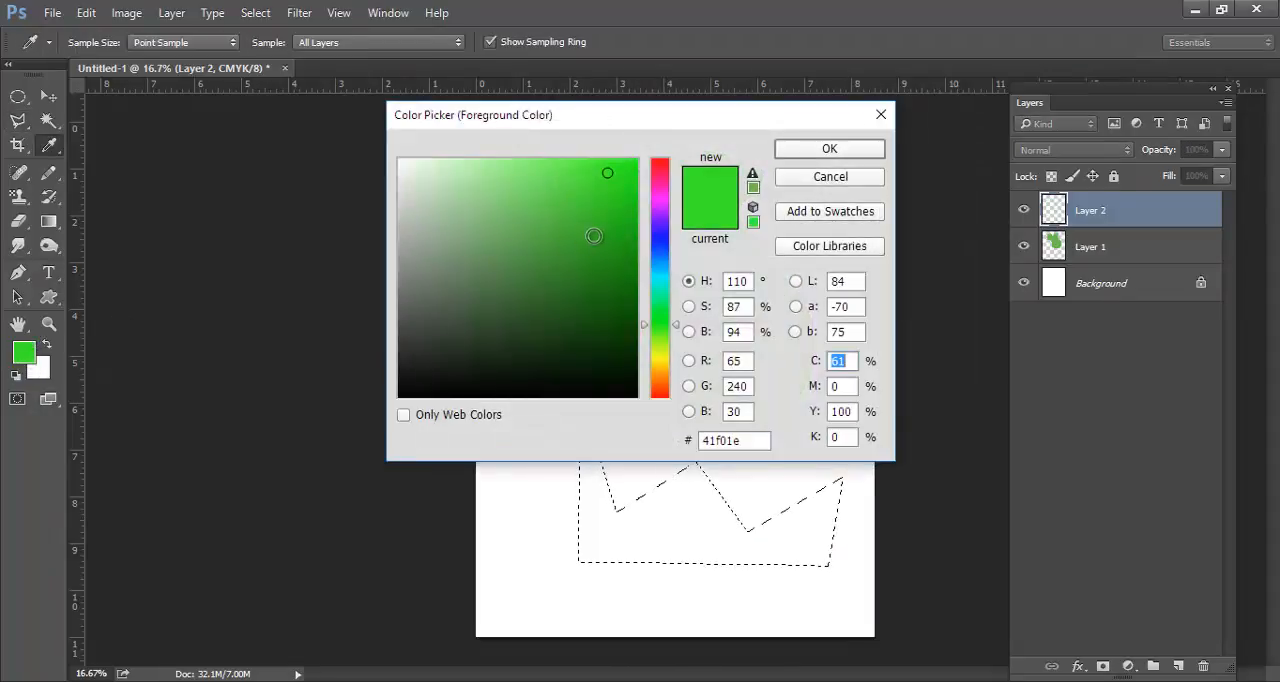
{"action": "left_click_drag", "start_coordinate": [654, 220], "coordinate": [653, 263]}
{"action": "left_click", "coordinate": [631, 157]}
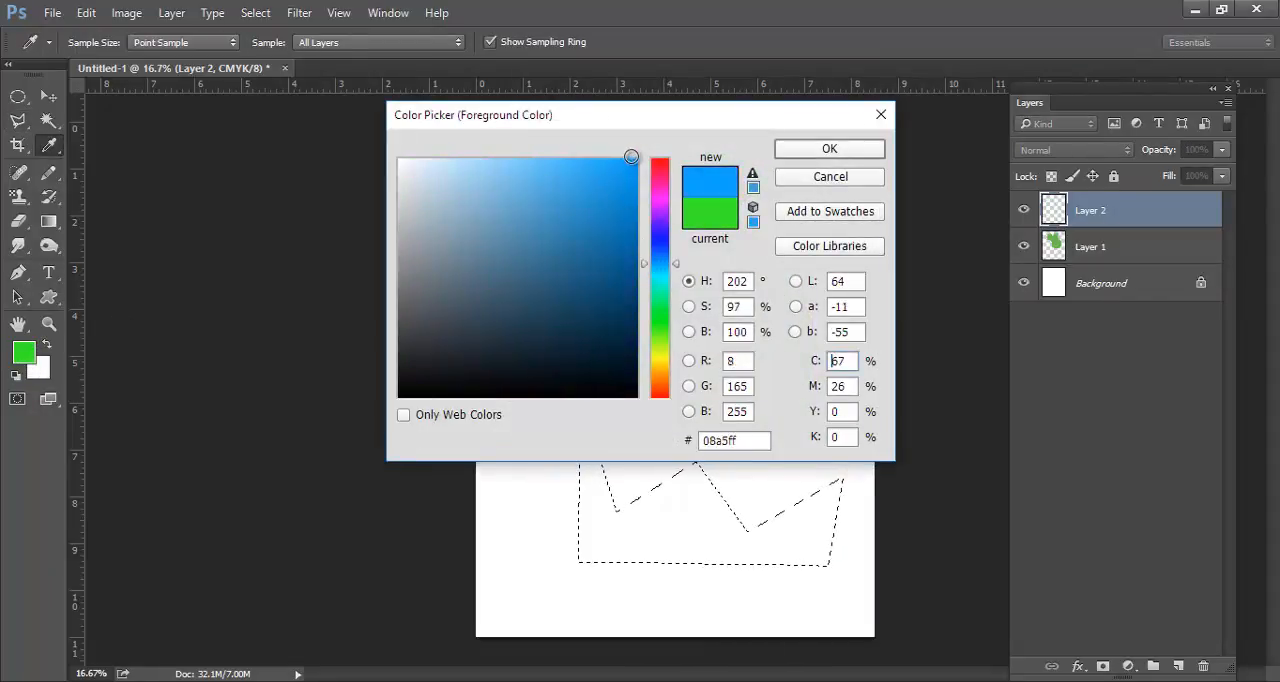
{"action": "left_click_drag", "start_coordinate": [631, 157], "coordinate": [634, 160]}
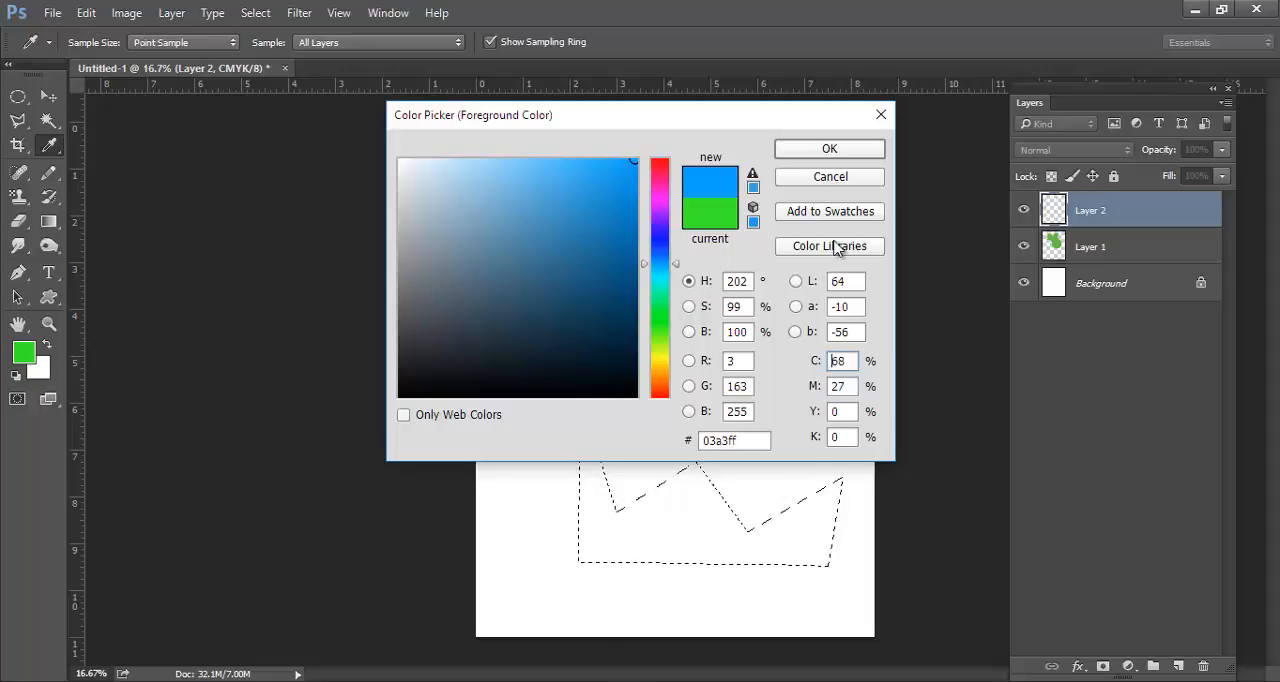
{"action": "left_click", "coordinate": [797, 156]}
{"action": "key", "text": "alt+BackSpace"}
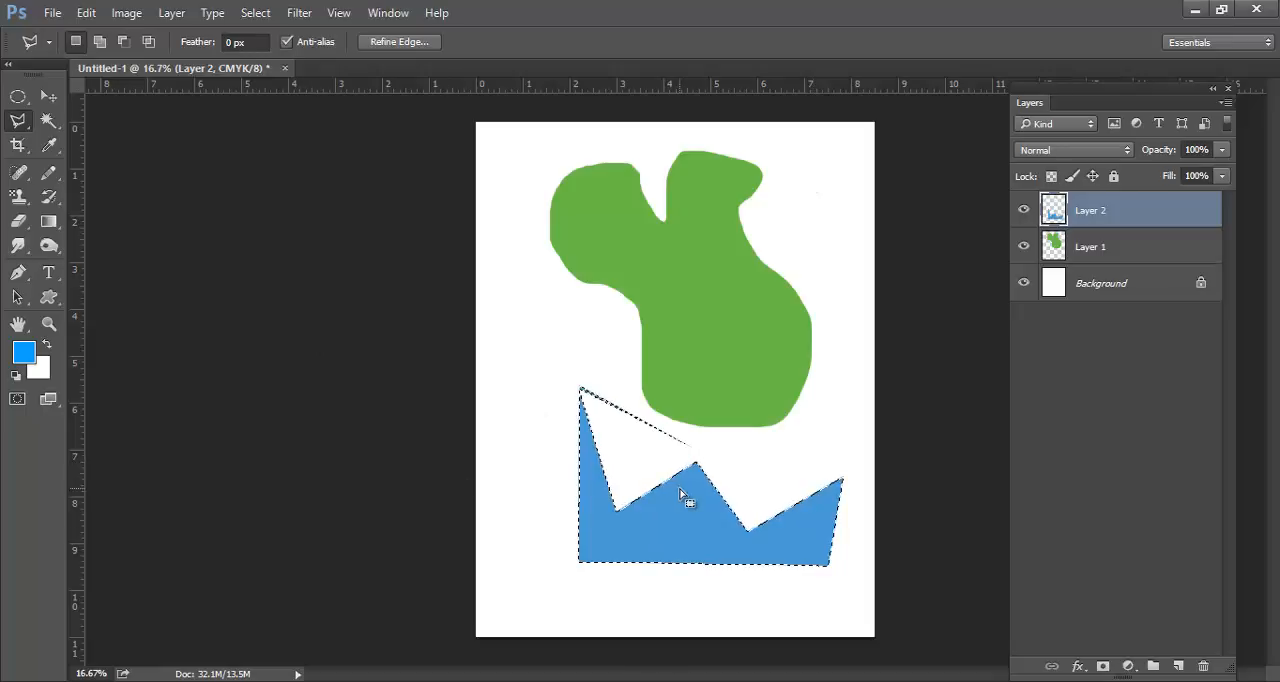
{"action": "key", "text": "ctrl+d"}
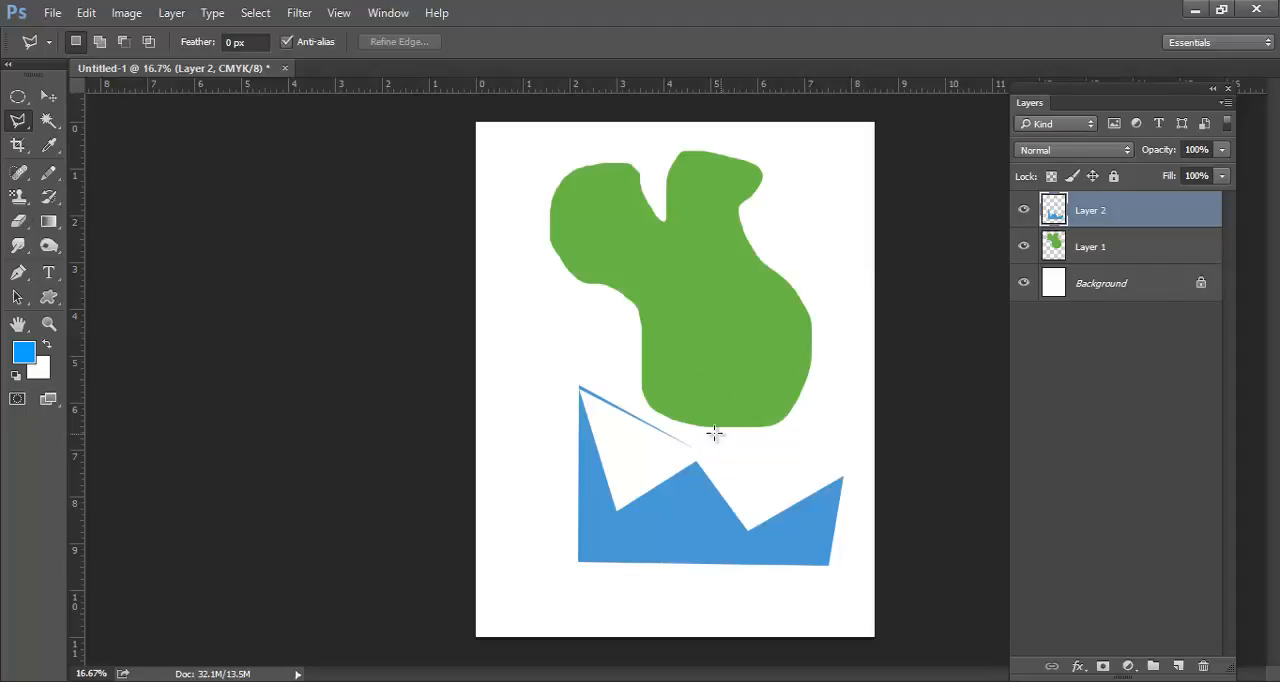
Reposition the blue zigzag and green freehand shapes independently with the Move tool so the blue one overlaps the green one's upper part
{"action": "key", "text": "v"}
{"action": "left_click_drag", "start_coordinate": [698, 484], "coordinate": [629, 336]}
{"action": "left_click_drag", "start_coordinate": [692, 292], "coordinate": [785, 340]}
{"action": "left_click_drag", "start_coordinate": [652, 378], "coordinate": [697, 273]}
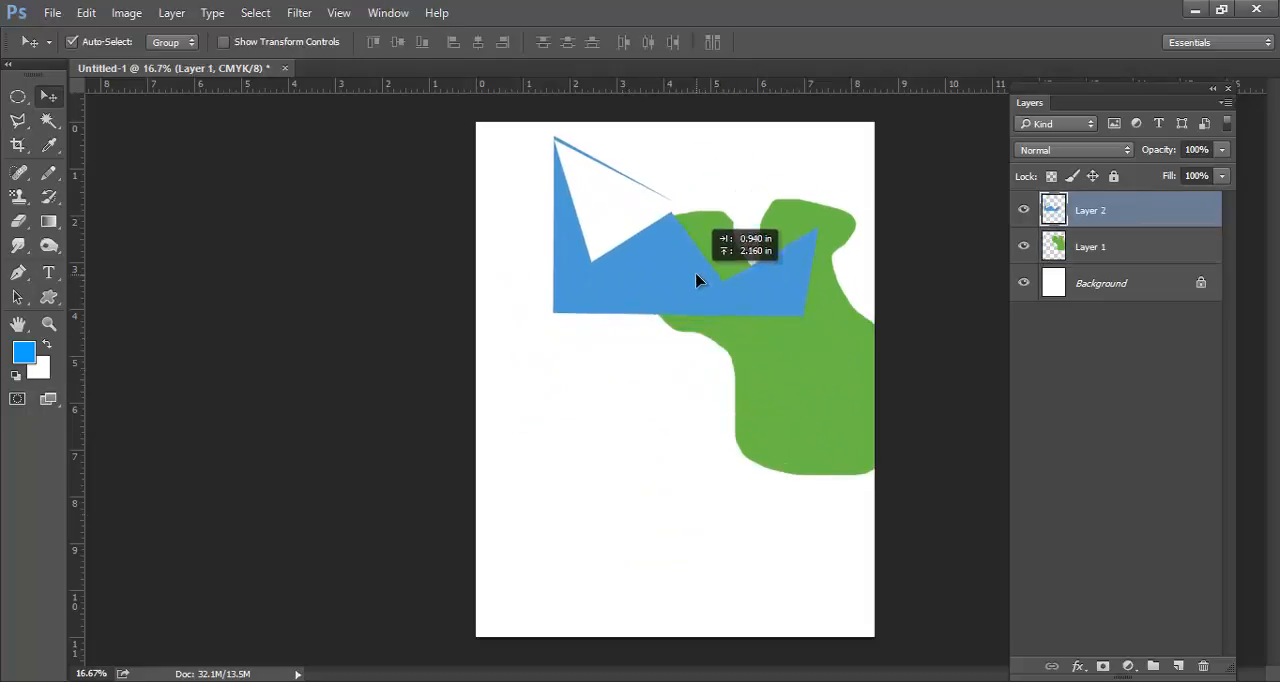
{"action": "left_click_drag", "start_coordinate": [794, 393], "coordinate": [752, 382]}
{"action": "left_click_drag", "start_coordinate": [731, 310], "coordinate": [737, 329]}
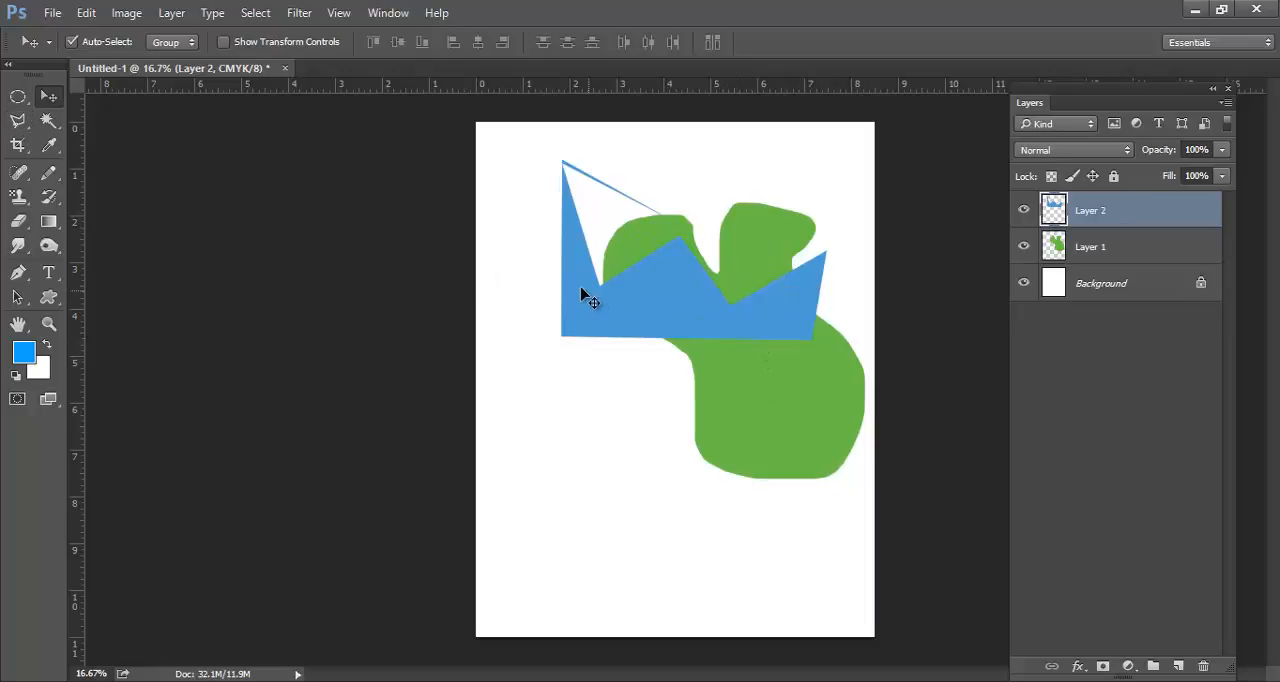